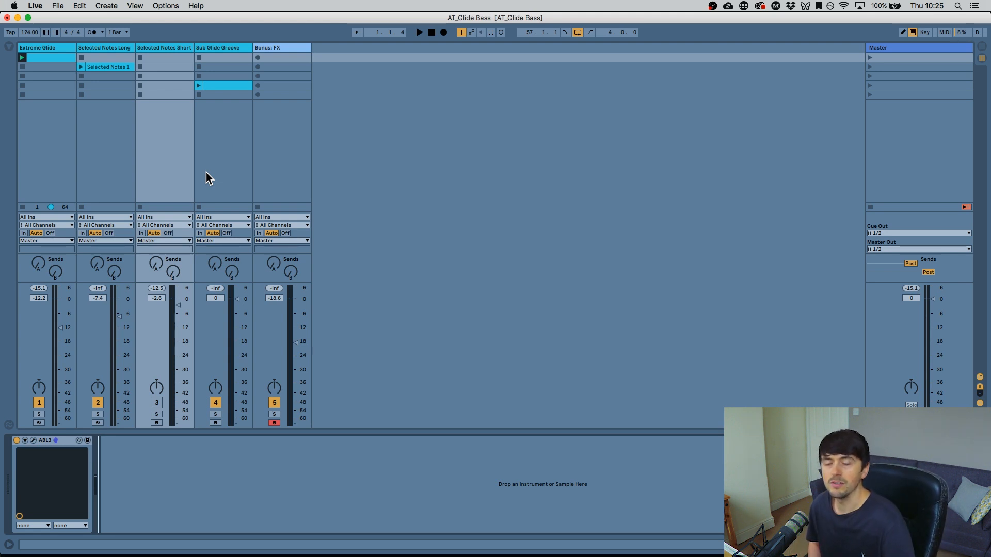
- Open the Extreme Glide clip on the first track and switch between its clip notes and the track's device view
click(34, 48)
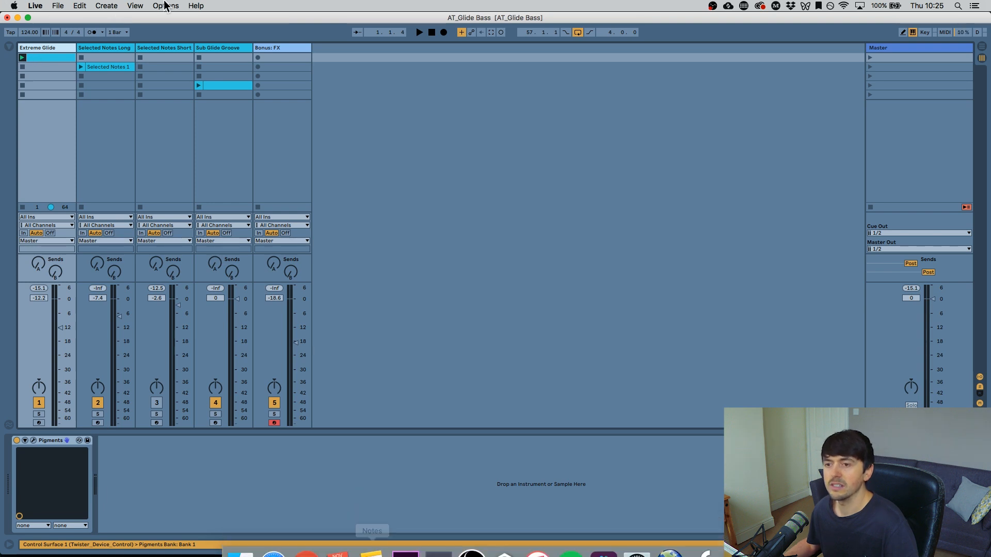
double_click(52, 56)
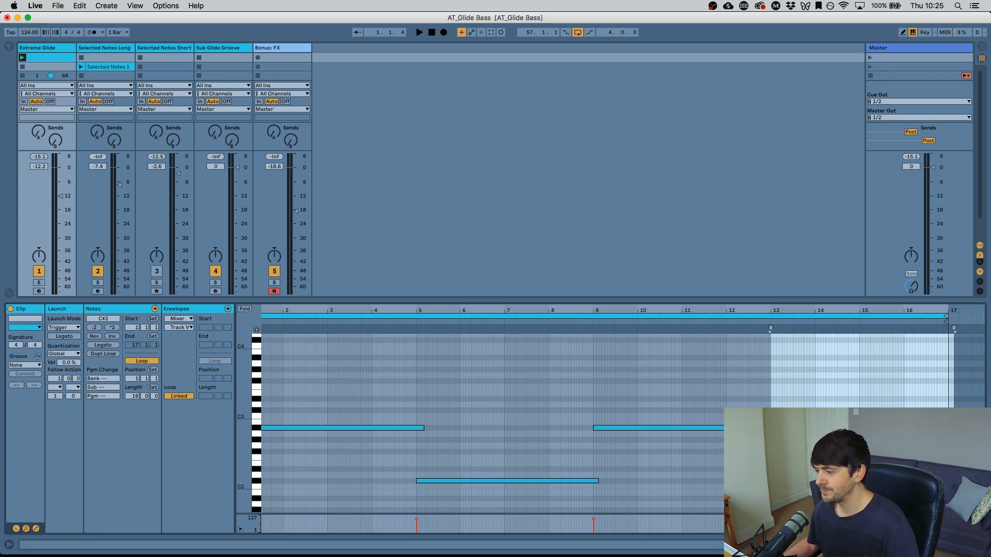
key(super+alt+l)
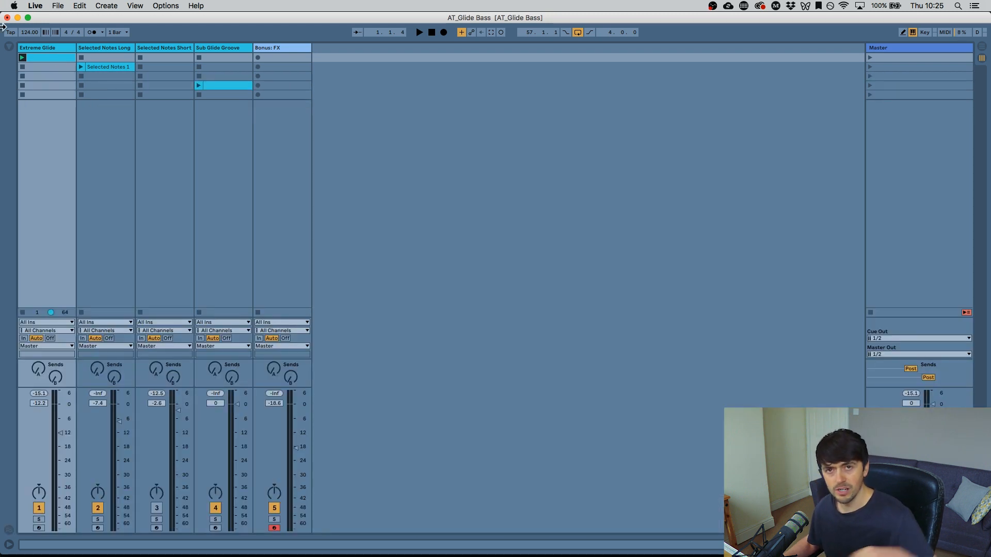
double_click(56, 56)
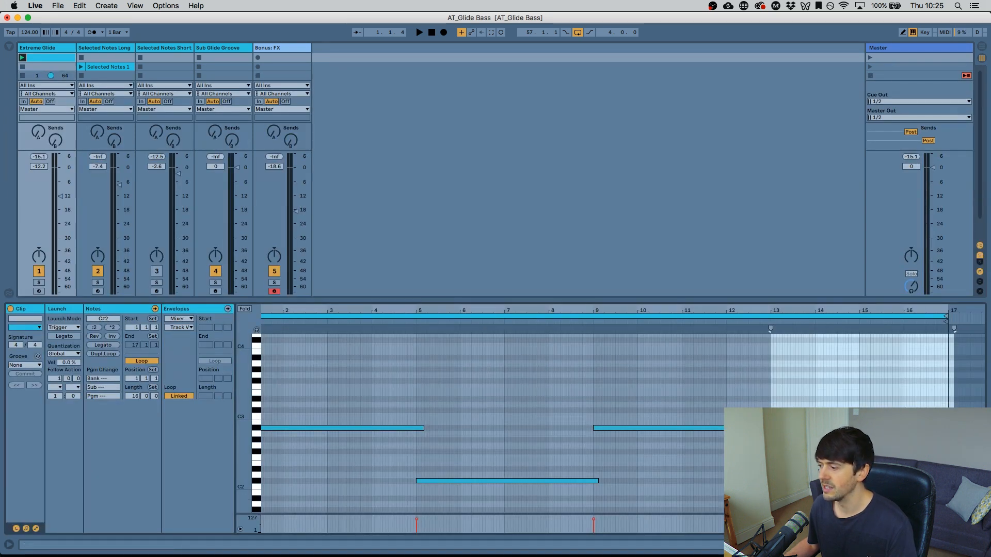
key(super+alt+l)
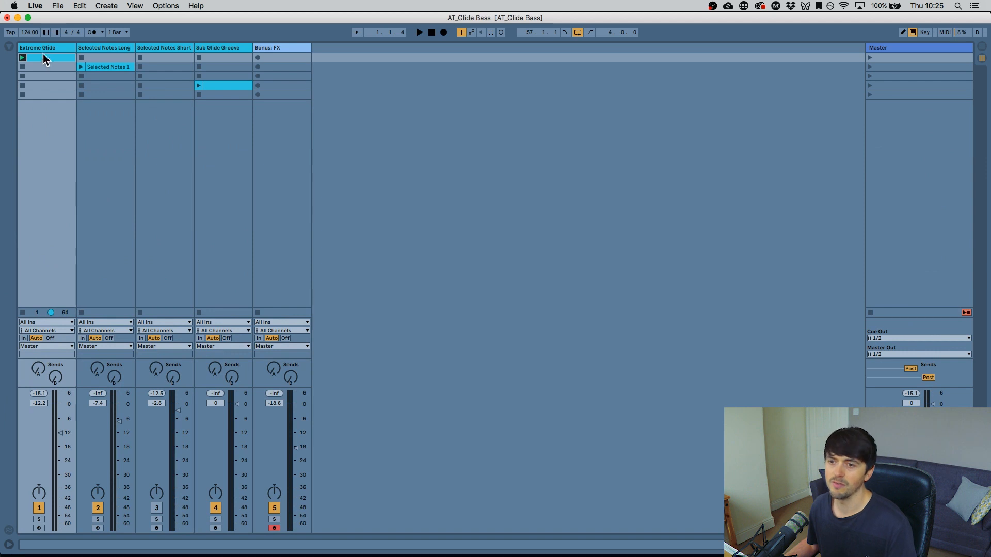
key(super+alt+l)
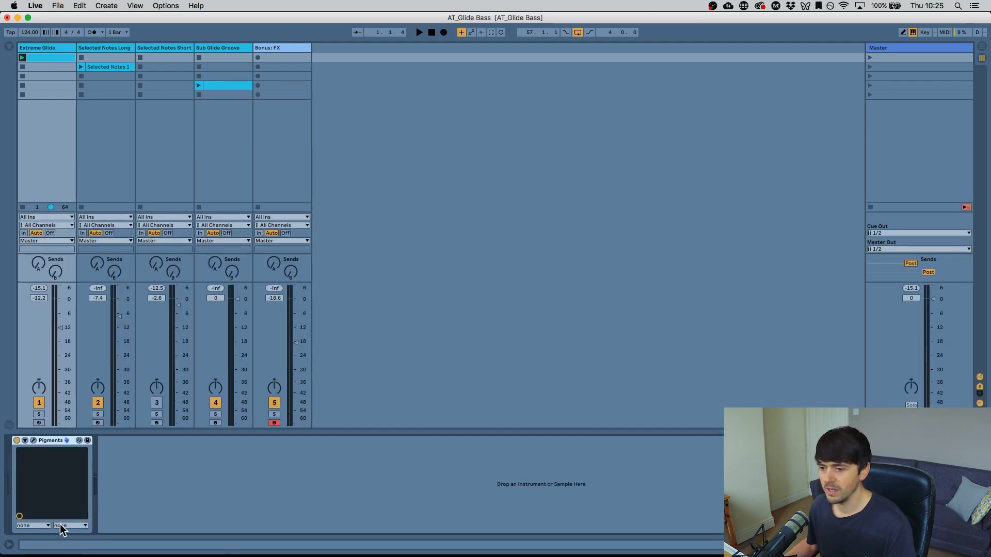
- Open the Pigments editor on the Extreme Glide track, reposition its window, and set Play Mode to Mono
click(34, 442)
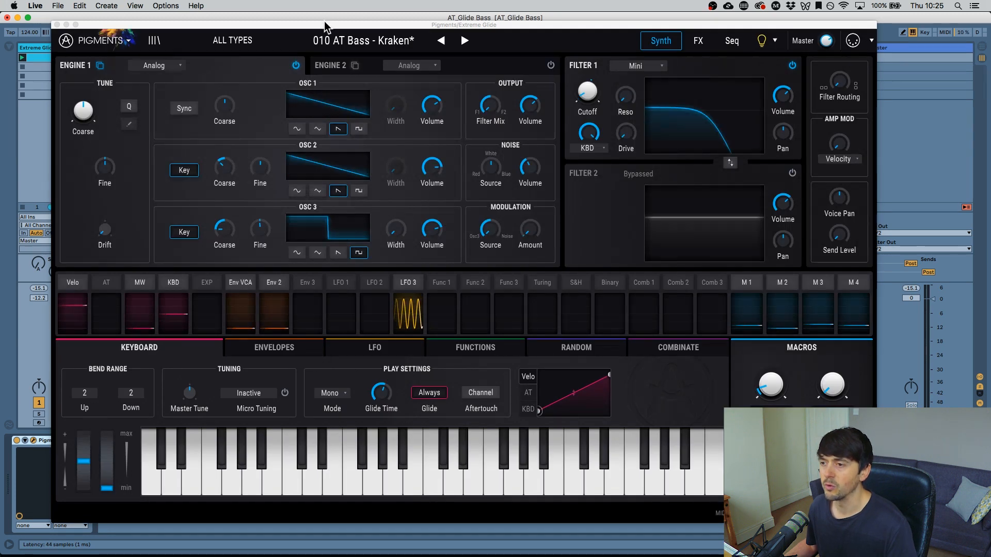
drag(325, 26, 379, 17)
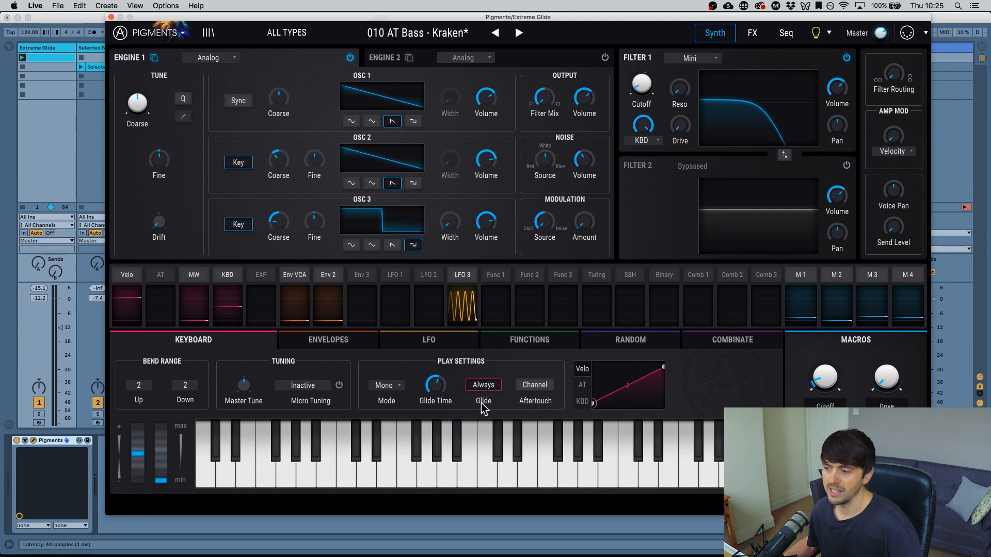
drag(421, 14, 388, 13)
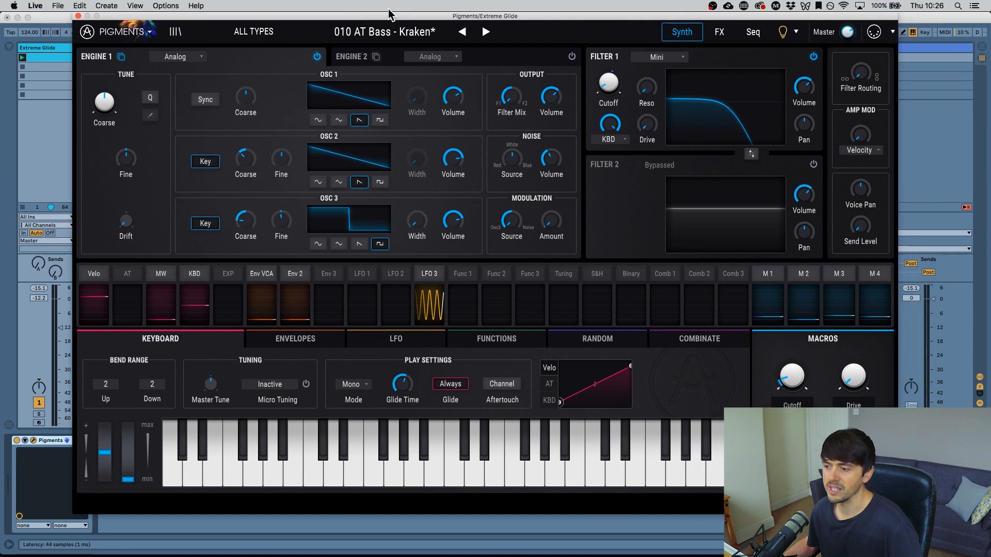
click(353, 385)
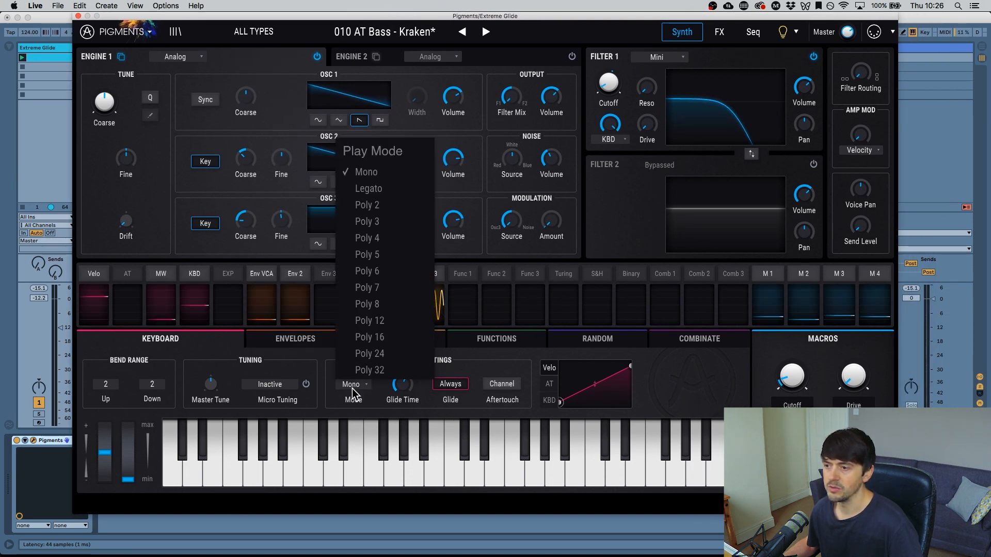
click(353, 388)
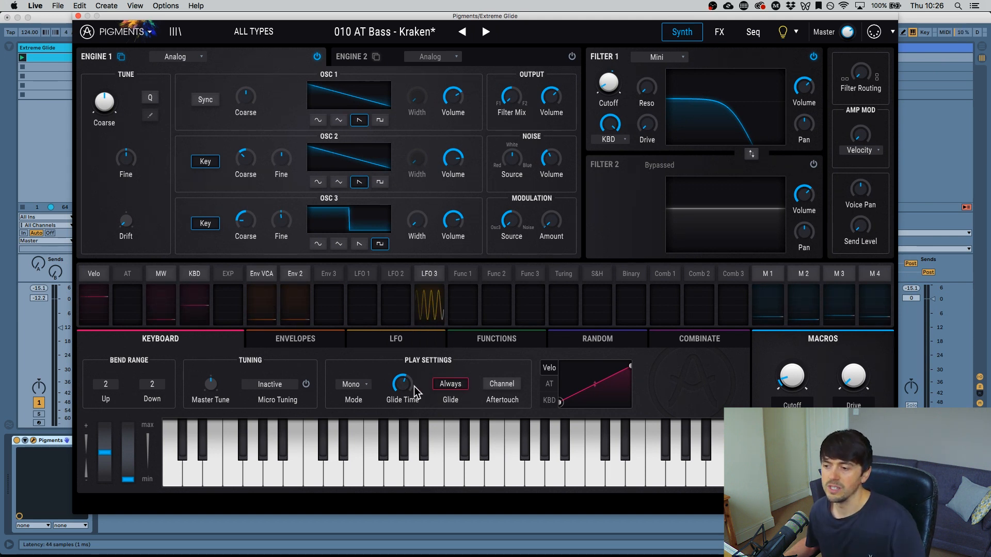
mouse_move(401, 385)
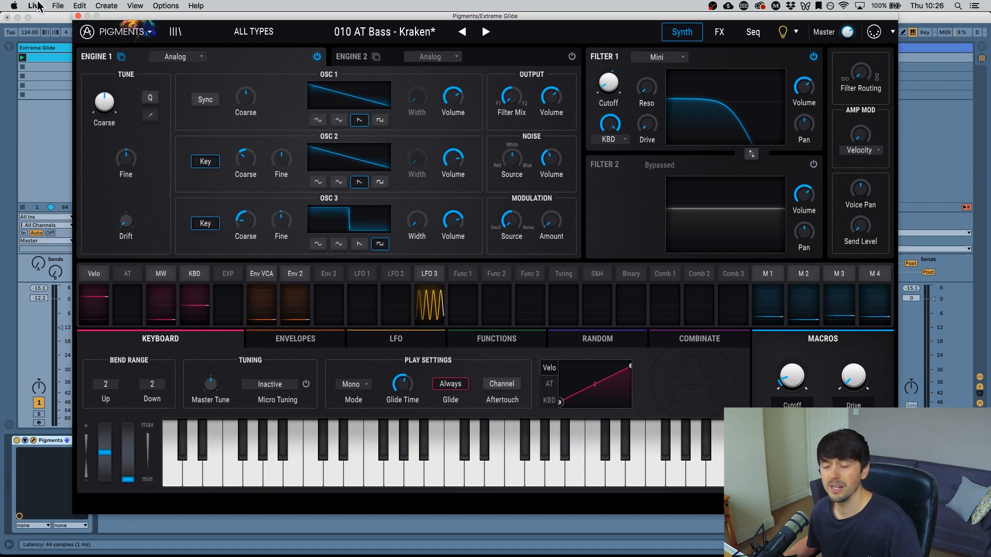
- Close Pigments, zoom the Extreme Glide clip to its full length, and start playback
click(55, 60)
click(54, 60)
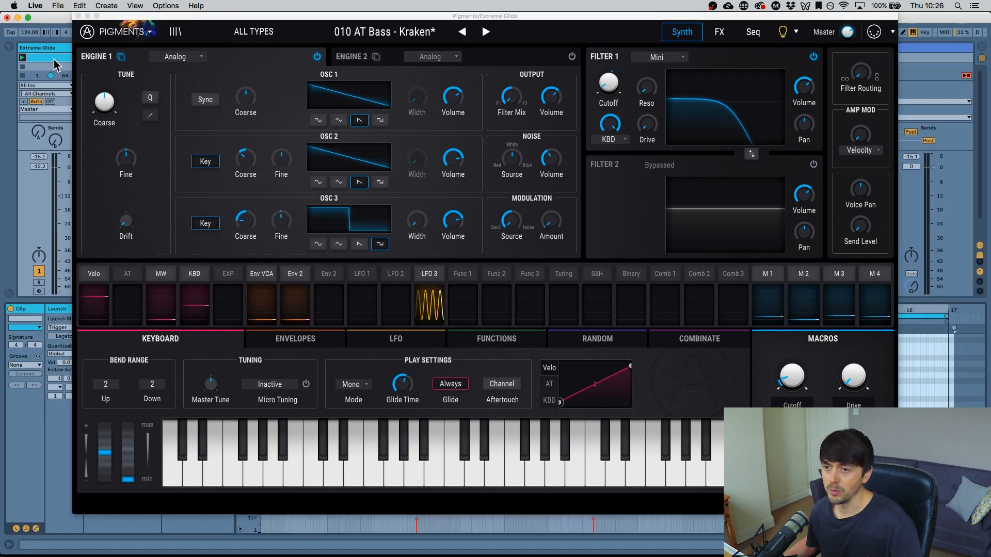
click(79, 16)
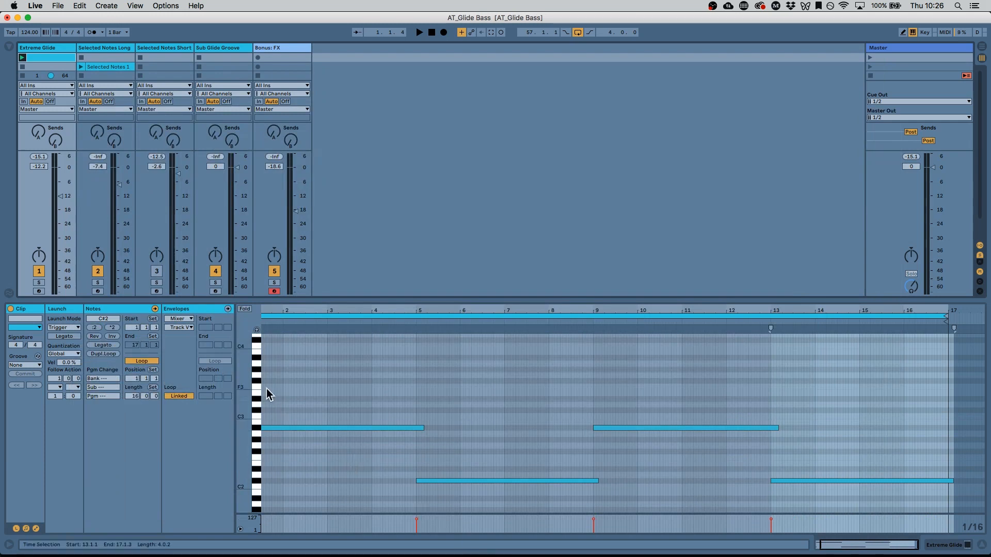
double_click(327, 312)
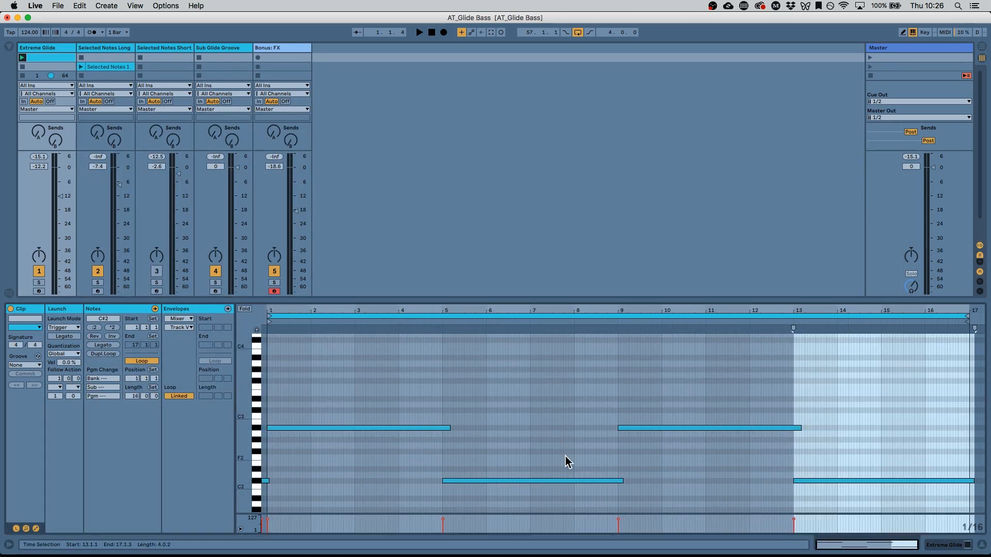
key(space)
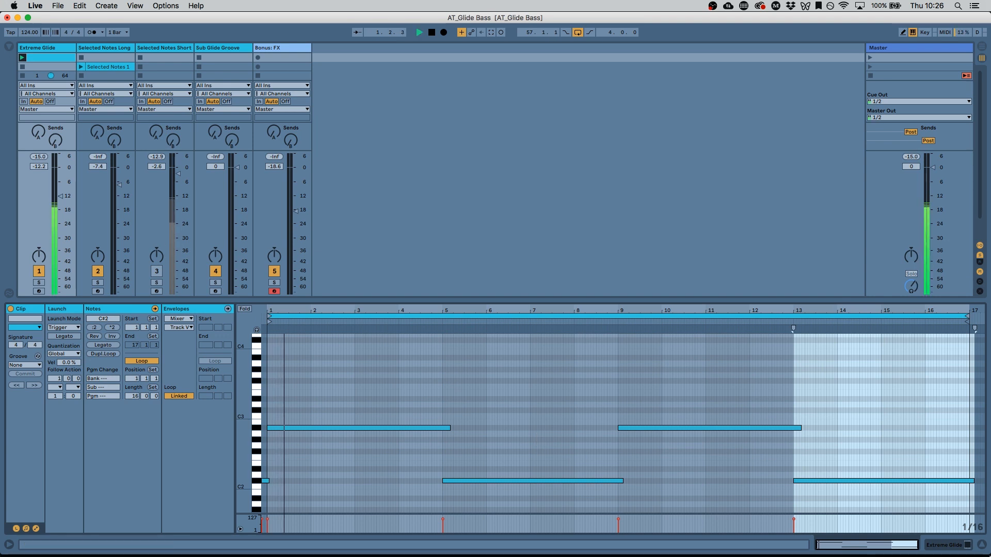
- Reopen the Pigments editor during playback to examine its glide settings, then close it
click(968, 545)
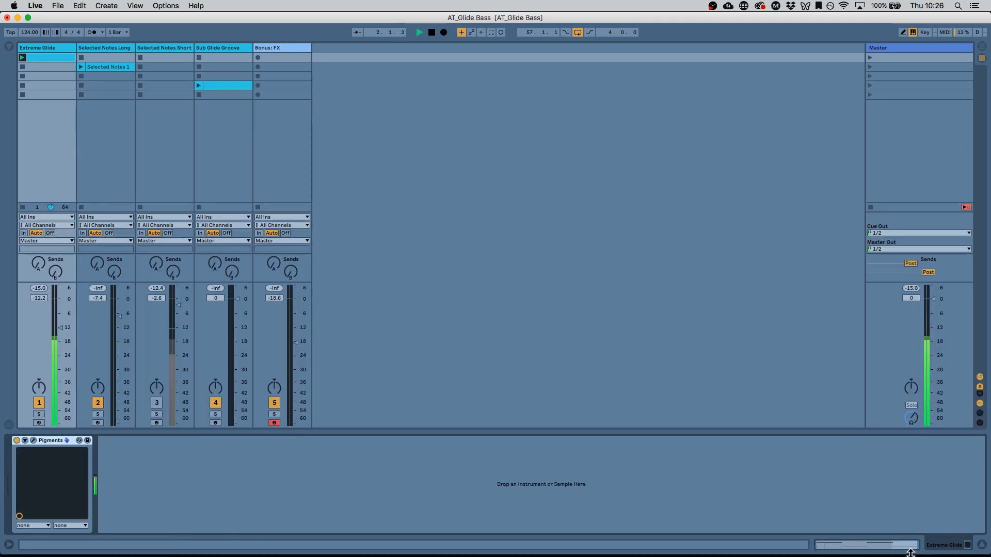
click(32, 441)
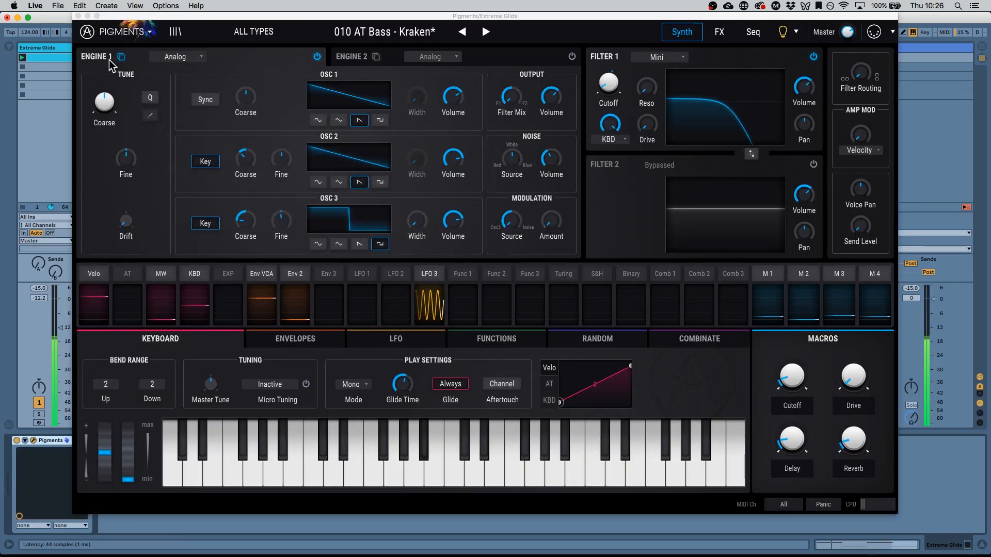
click(886, 548)
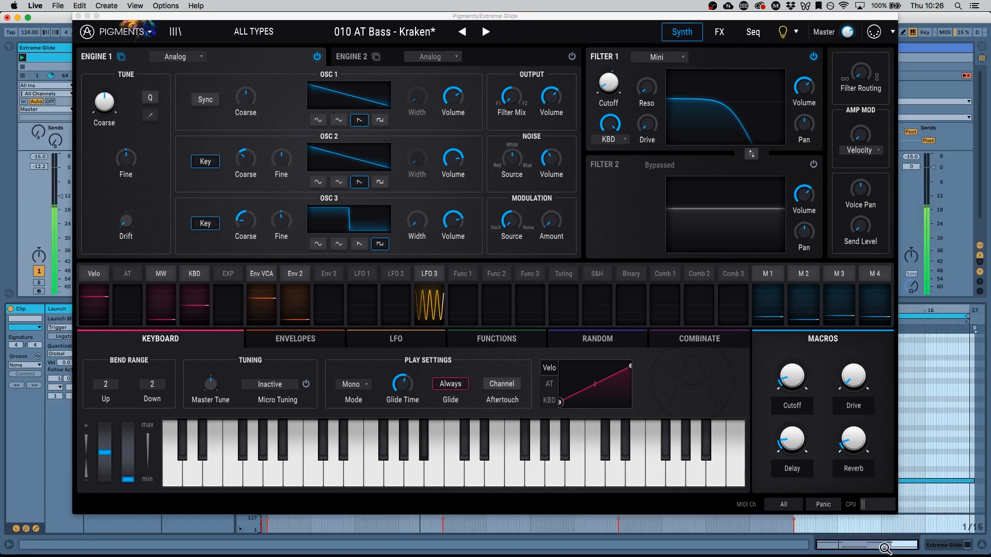
drag(761, 20, 720, 20)
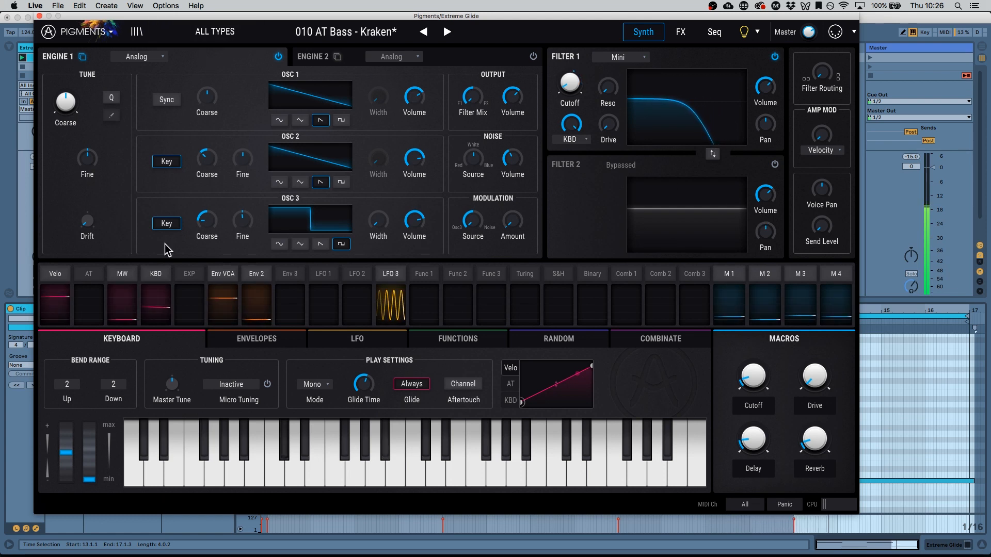
click(39, 15)
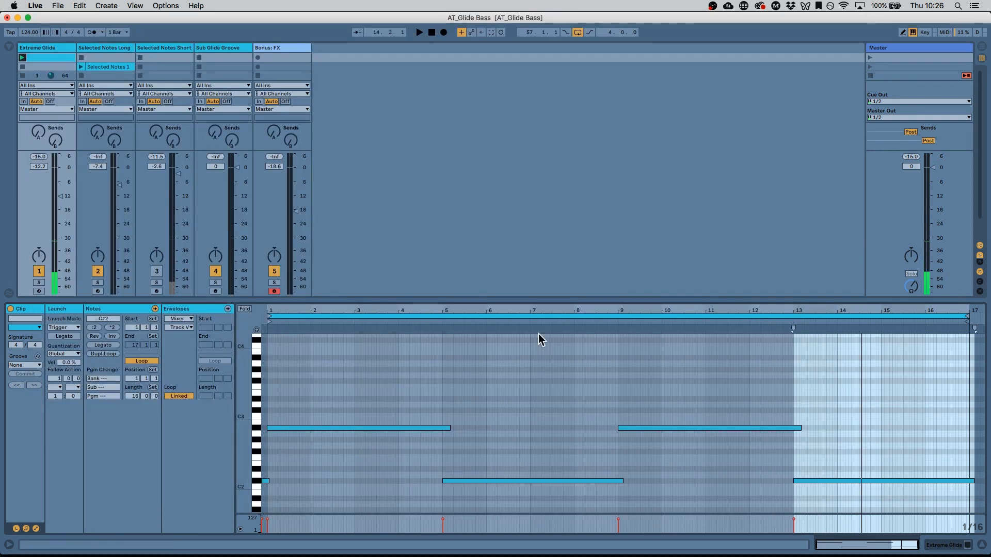
- Select a range of notes in the clip's later bars and set the insert mark near bar 14
click(551, 434)
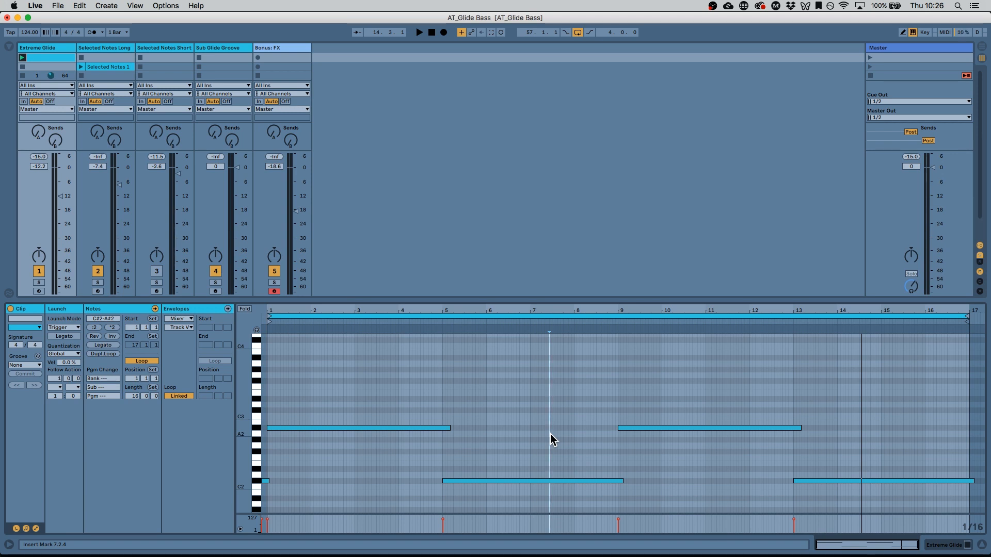
drag(408, 384, 970, 511)
click(838, 435)
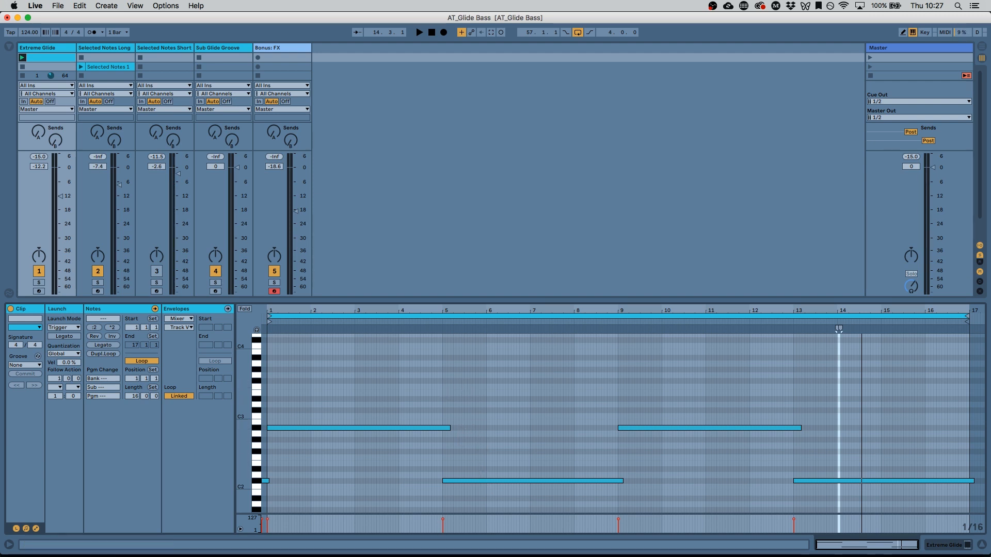
- Switch to the device view, open the Pigments editor again, and close it
key(shift+Tab)
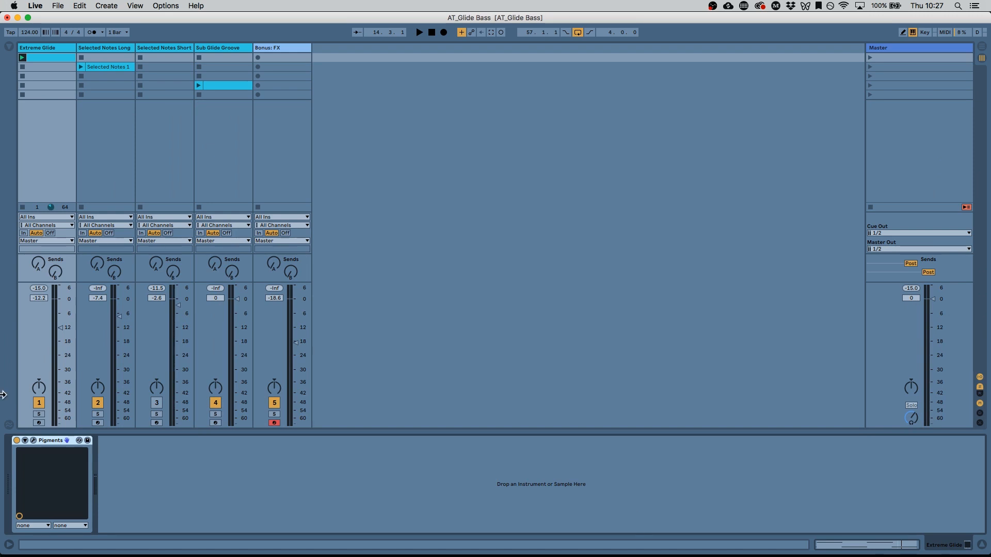
click(30, 441)
mouse_move(369, 399)
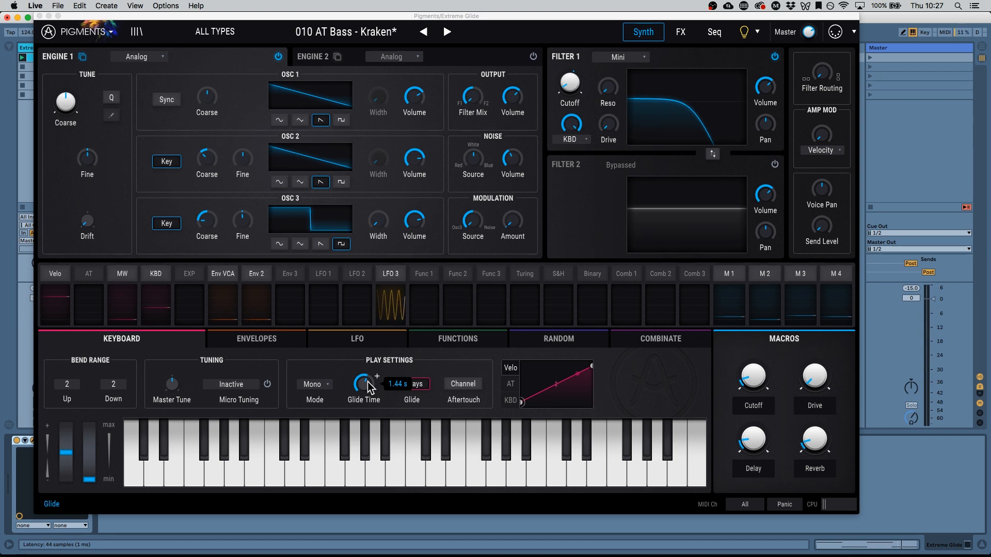
click(40, 17)
- Select the Selected Notes Long track and its second scene
click(90, 46)
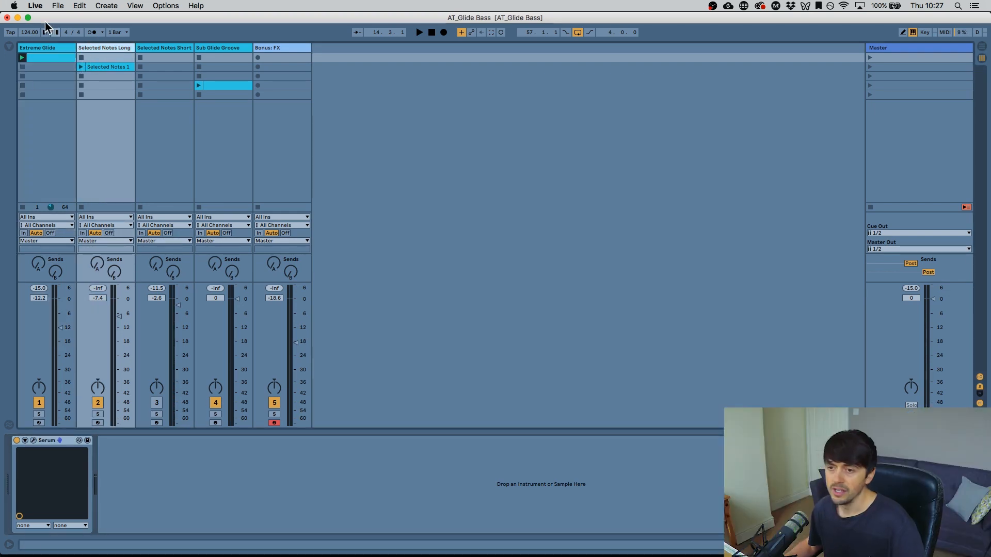
click(22, 67)
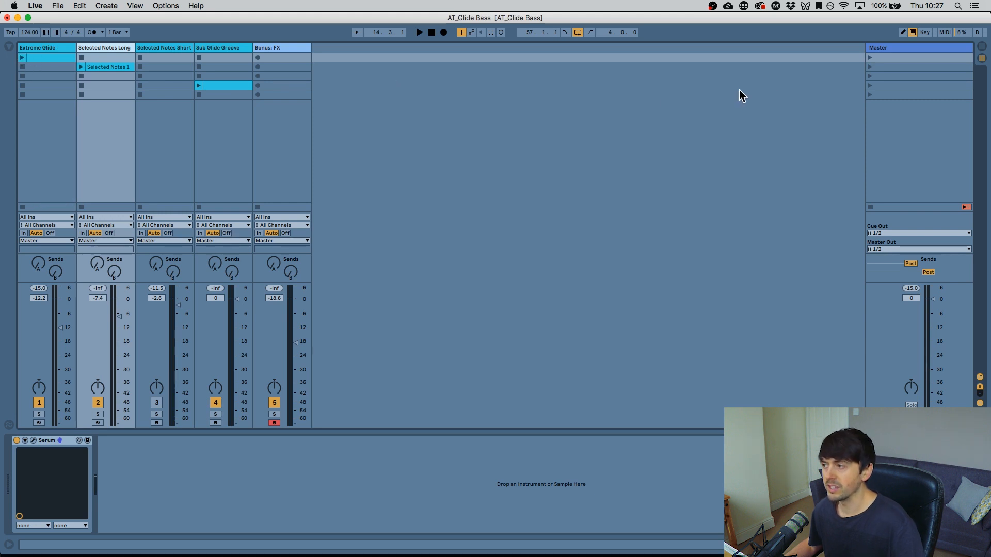
click(878, 67)
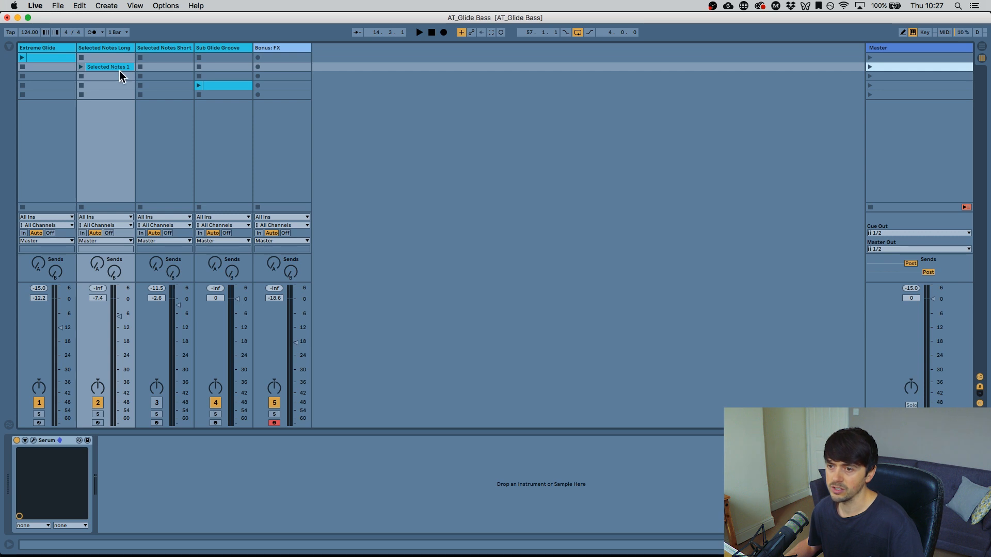
click(103, 48)
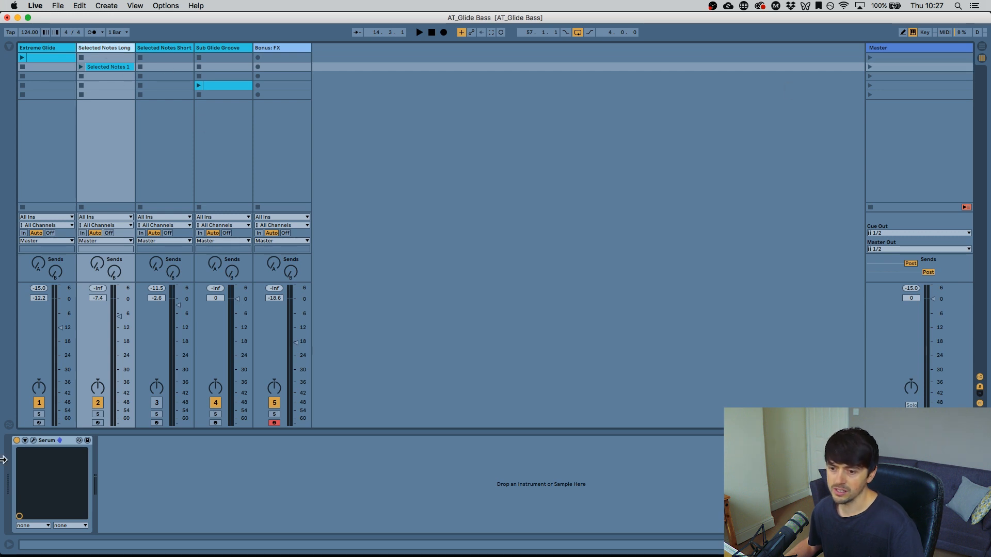
- Open Serum on the Selected Notes Long track, view its Note modulation and portamento controls, and open the Selected Notes 1 clip
click(32, 440)
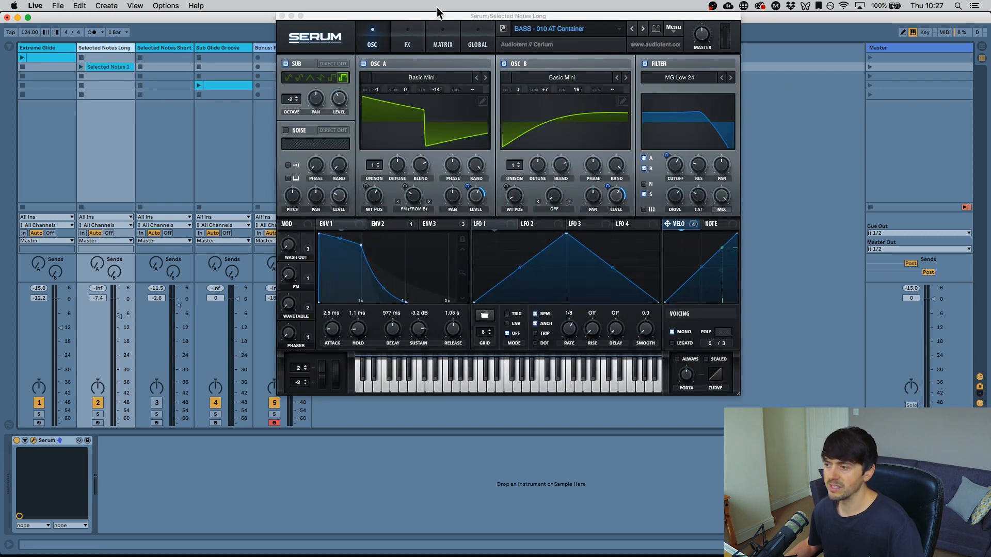
click(711, 225)
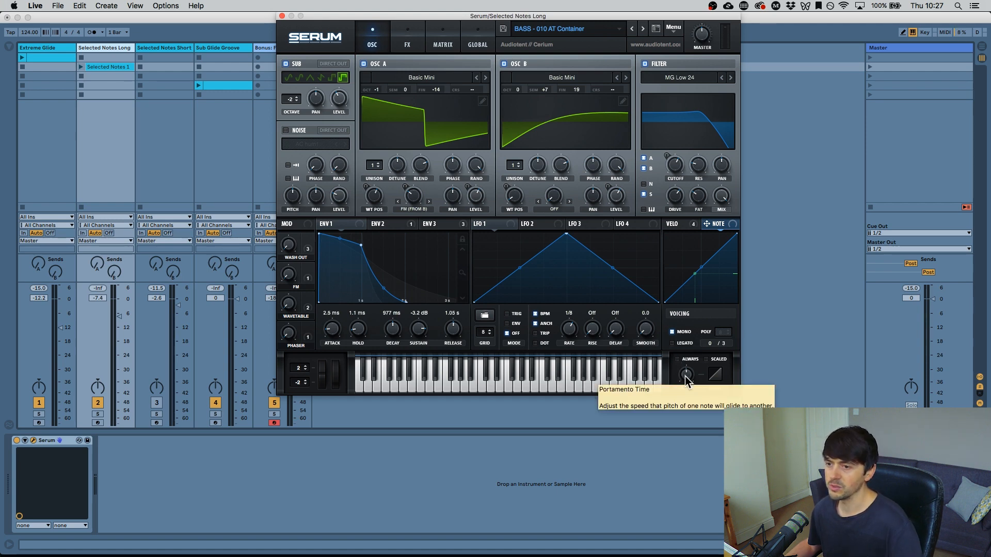
double_click(123, 66)
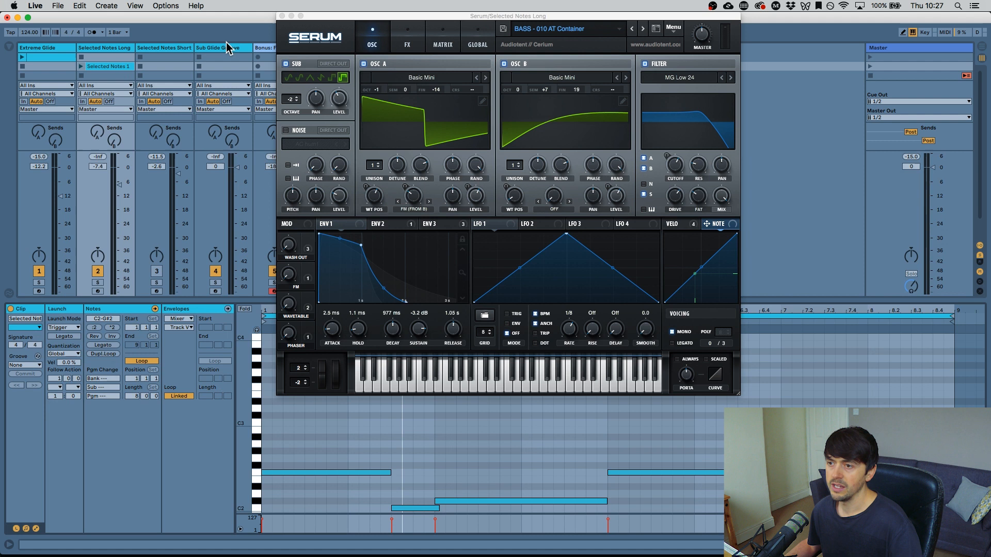
click(282, 16)
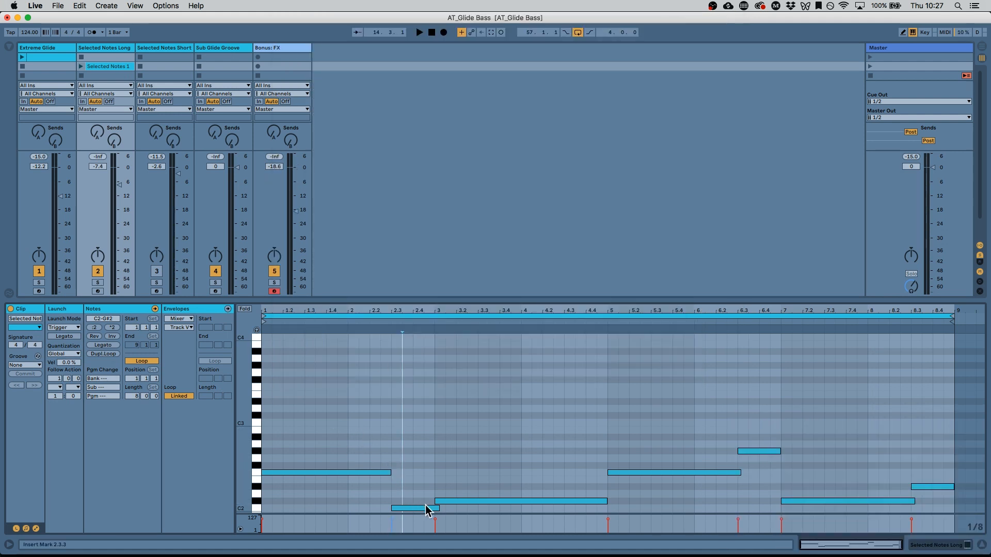
- Select the overlapping notes from C#2 to F2 in the Selected Notes 1 clip and launch the second scene
drag(420, 476, 642, 456)
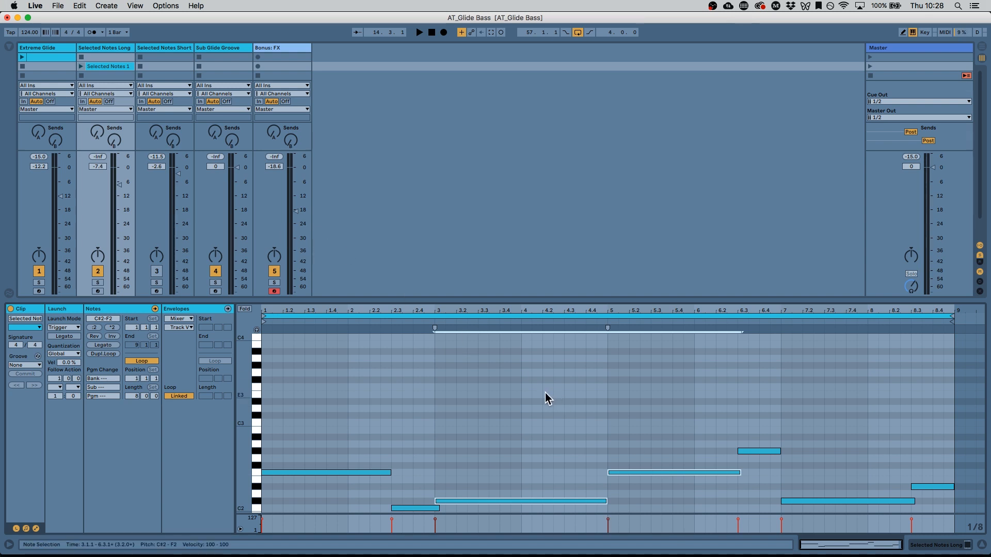
click(875, 67)
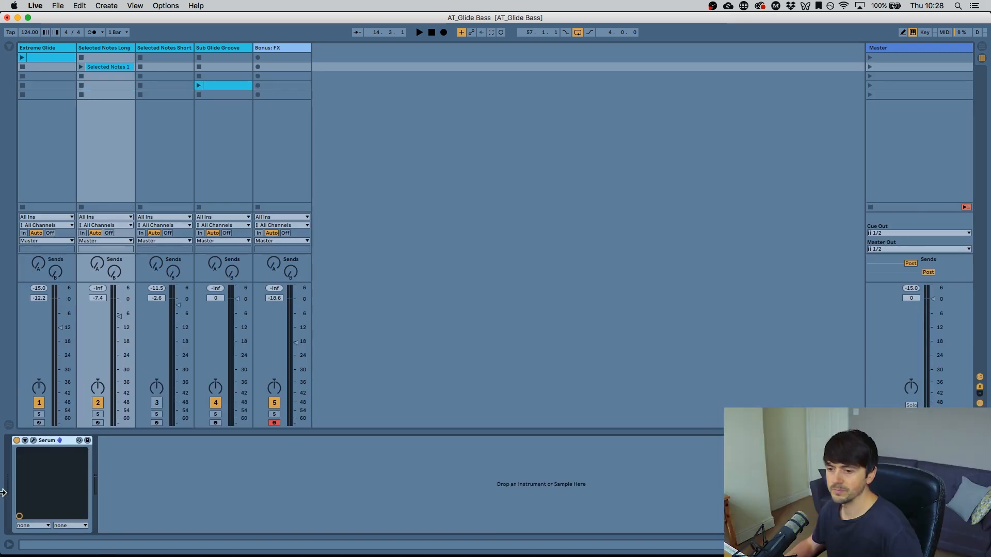
- Open the Serum editor and the Extreme Glide track's Pigments editor to compare them, then close both
click(33, 441)
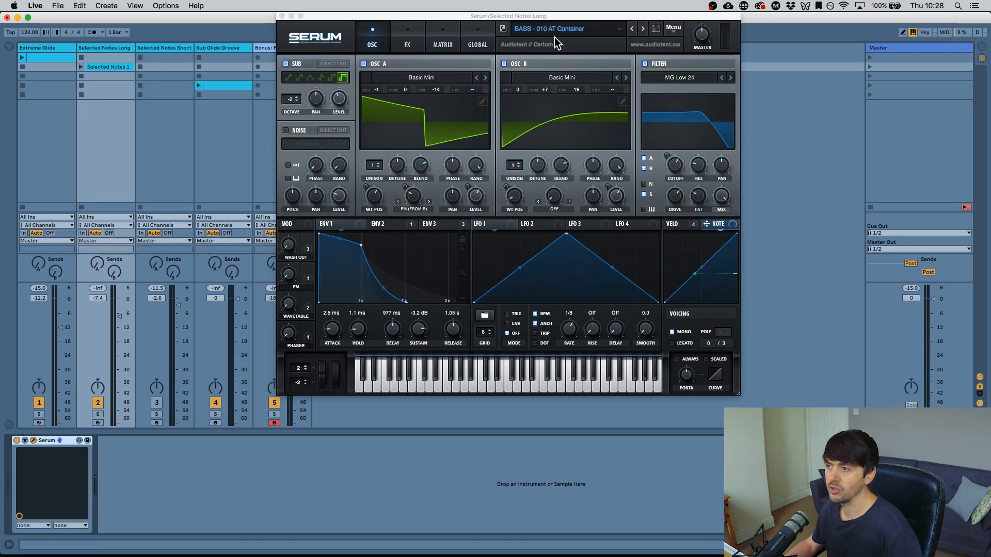
click(21, 293)
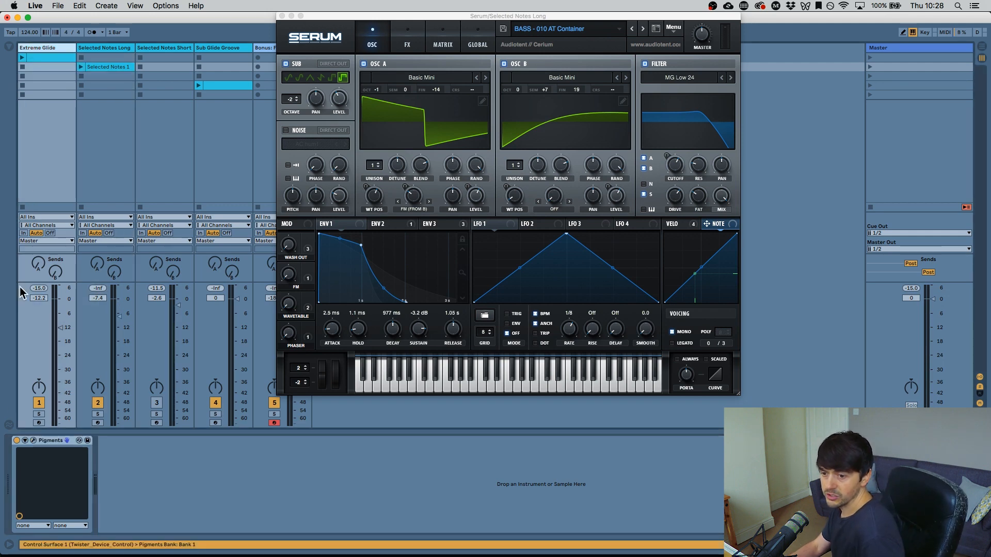
click(33, 441)
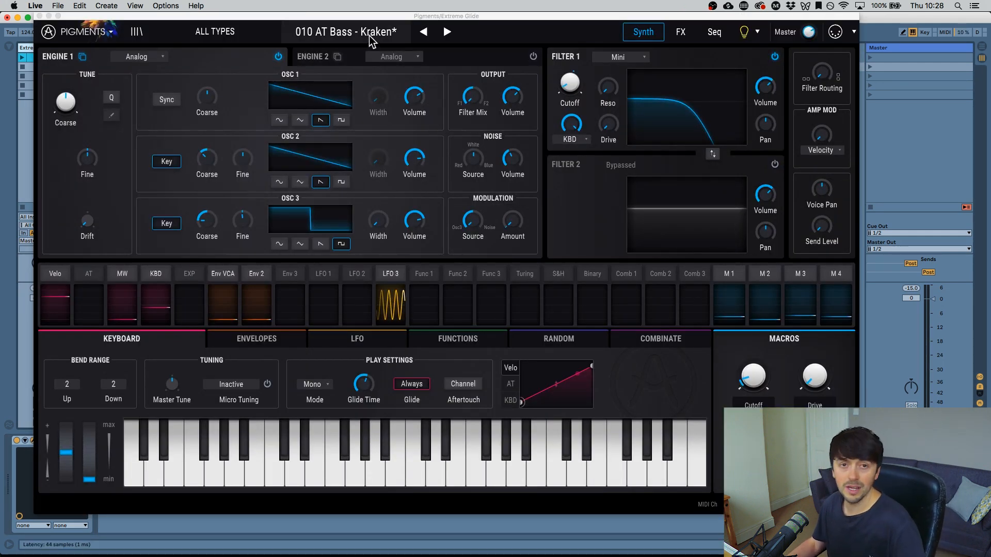
click(39, 16)
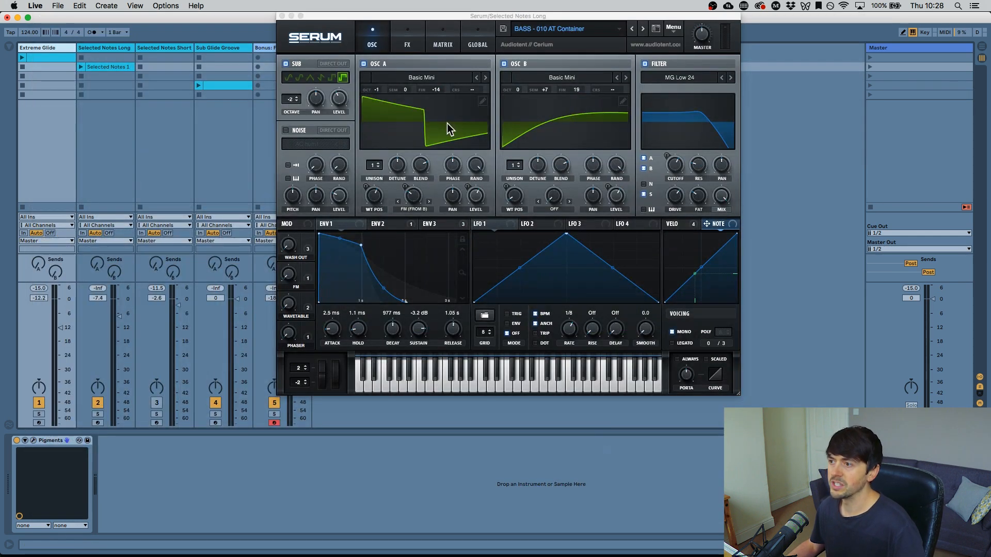
click(282, 16)
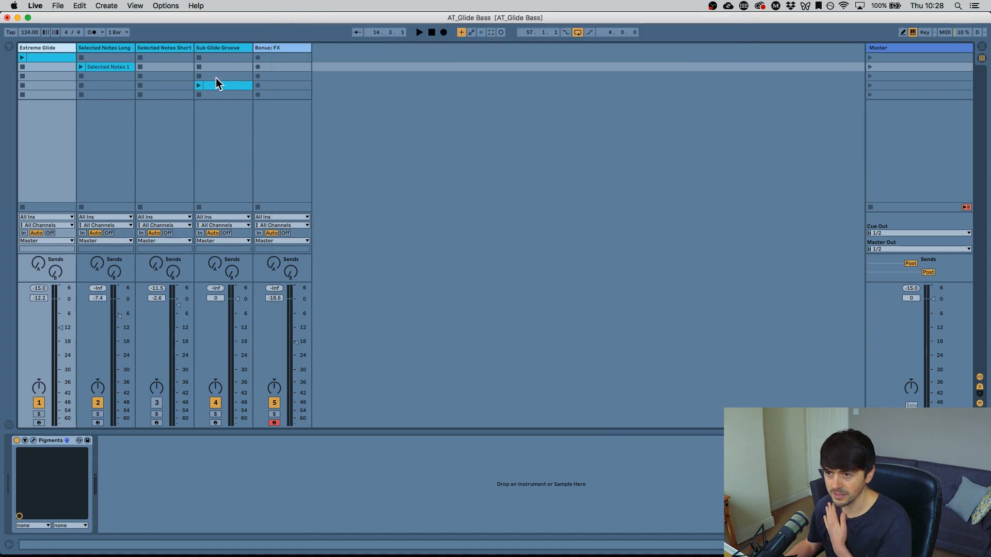
- Open the Selected Notes 1 clip, launch the second scene to hear it, and stop playback
double_click(110, 67)
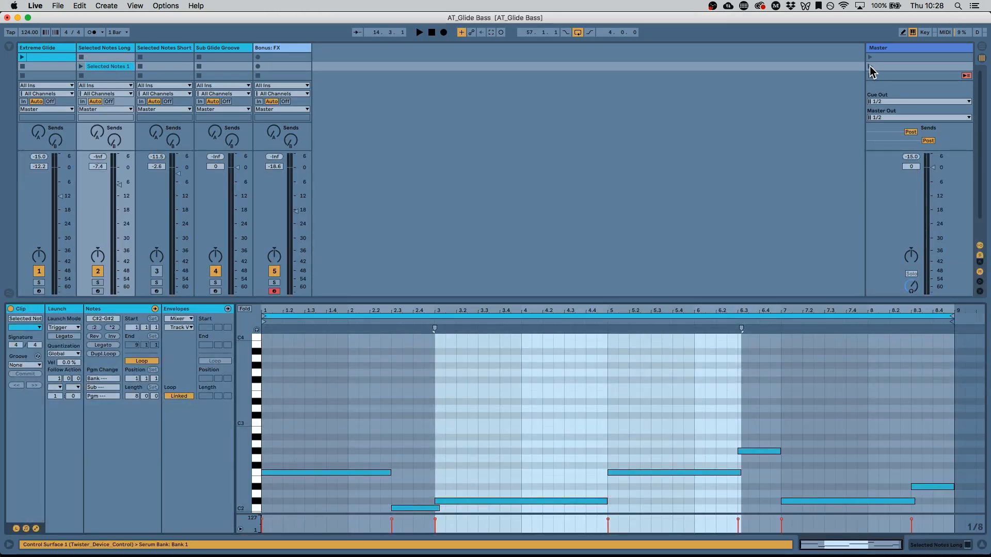
click(870, 66)
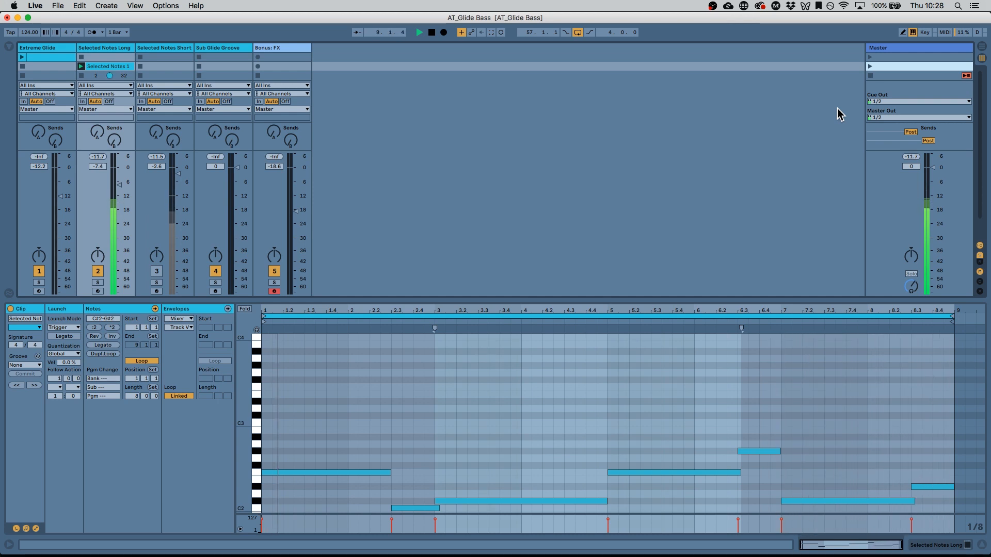
key(space)
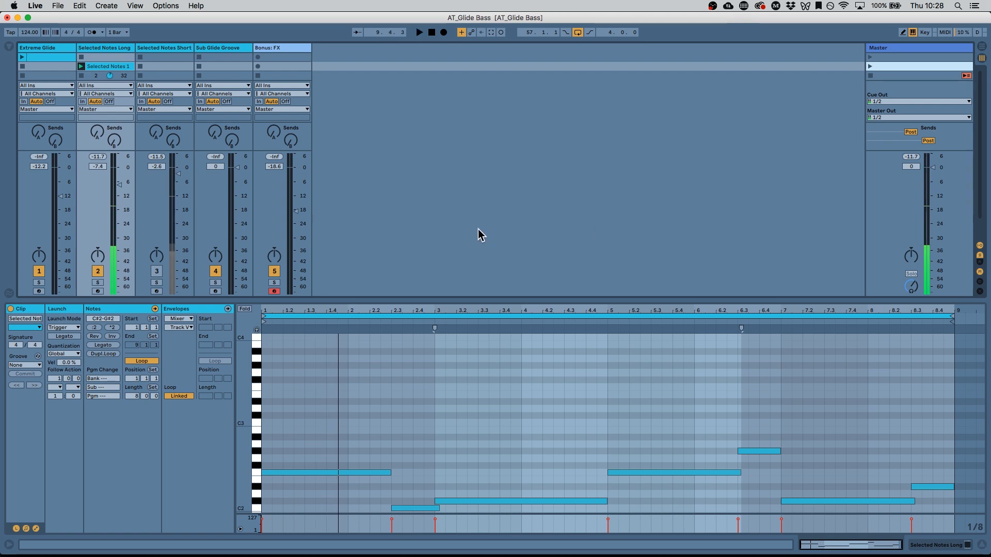
- Select the clip's notes group by group to show where they overlap
drag(302, 396, 360, 476)
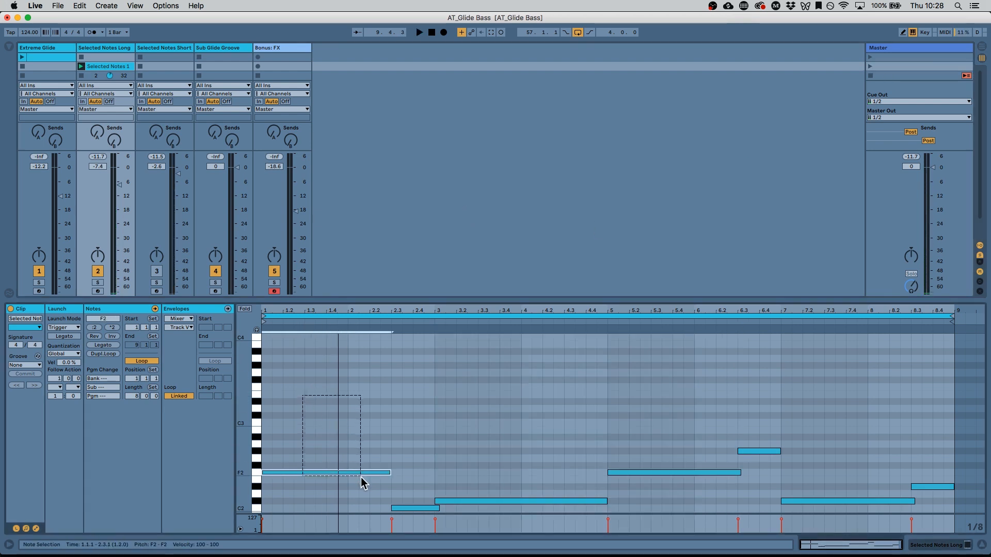
drag(665, 437, 686, 507)
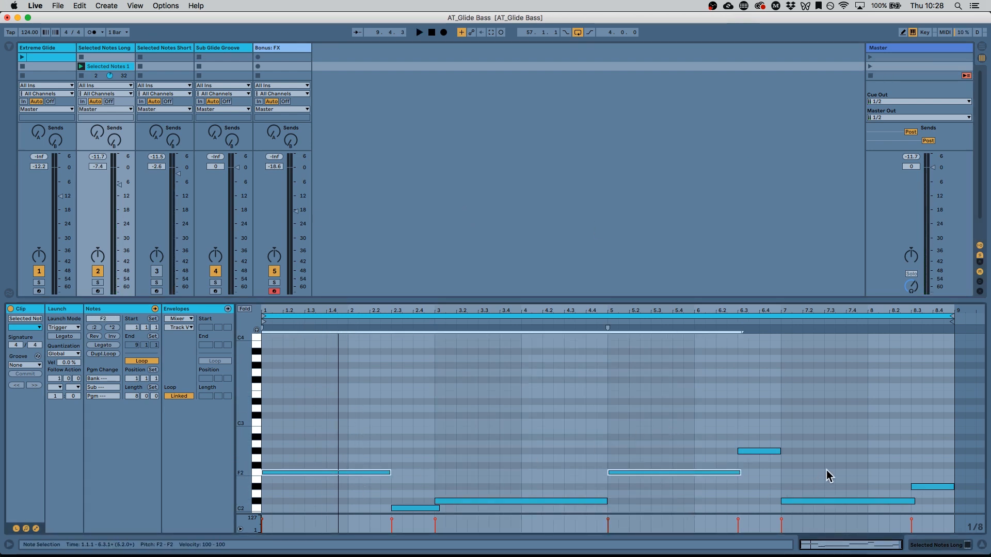
drag(827, 476, 842, 490)
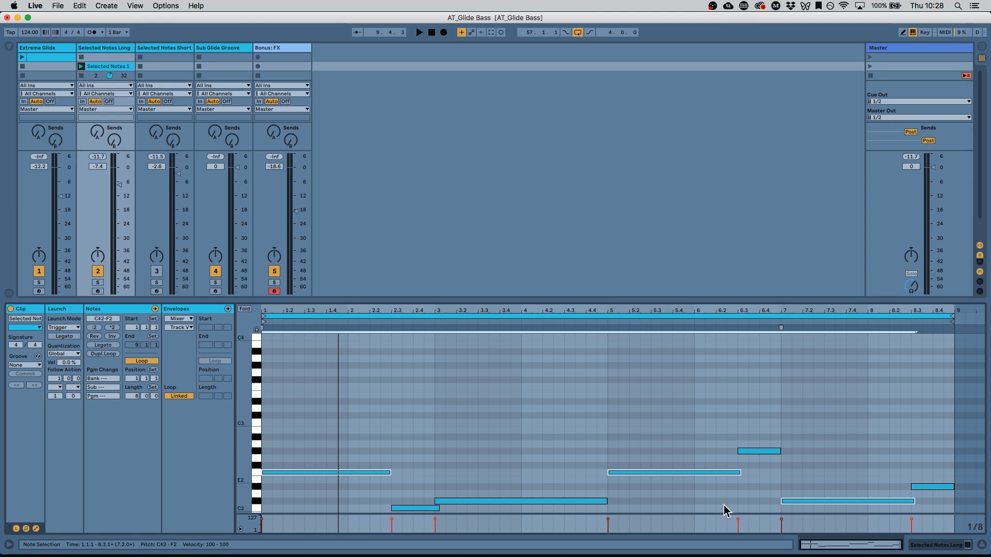
shift+click(409, 508)
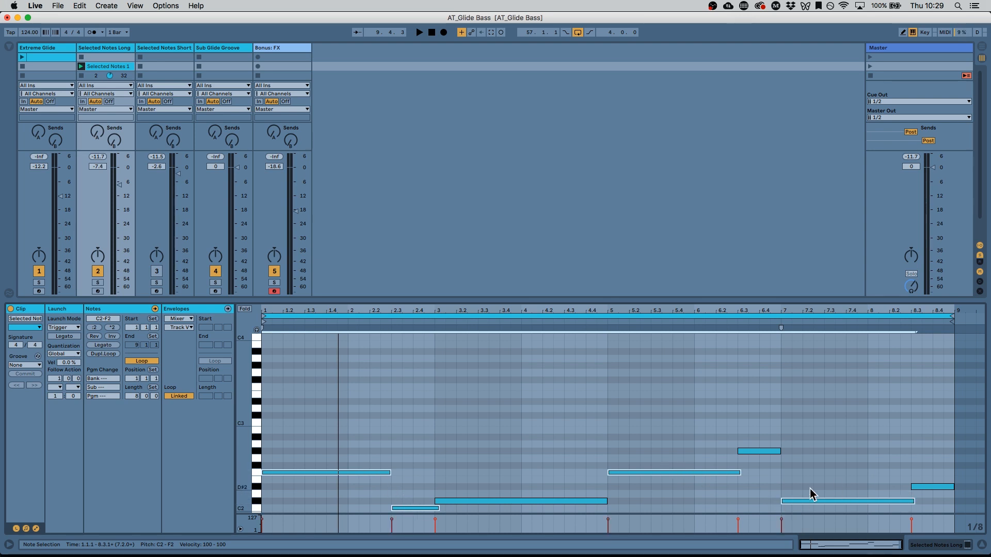
click(573, 501)
shift+click(759, 451)
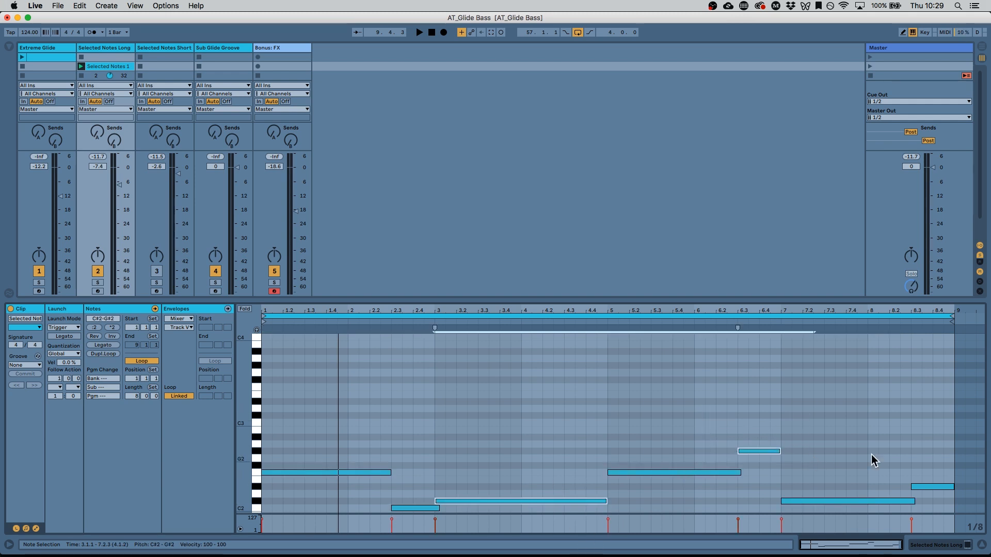
drag(897, 459, 939, 498)
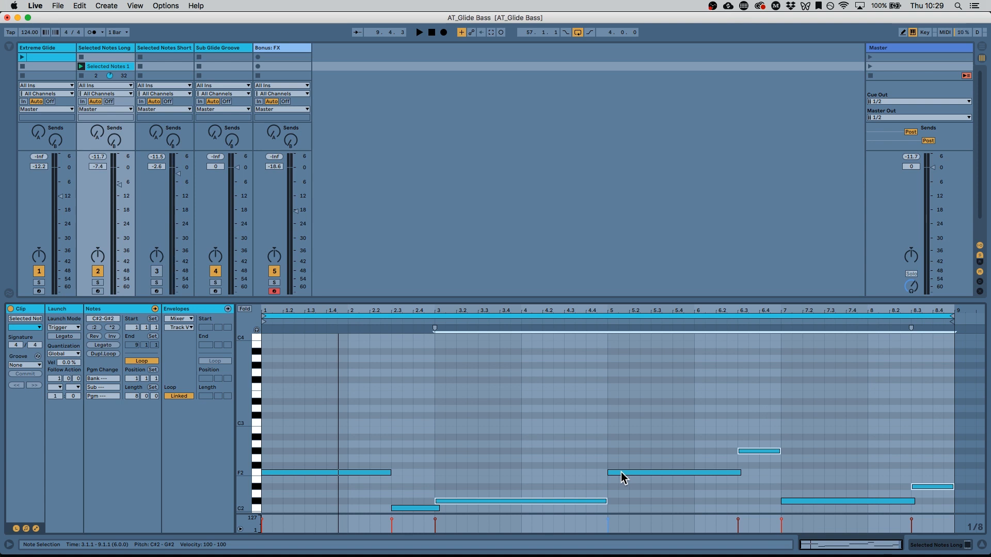
- Return to the device view, select the Selected Notes Short track and launch the third scene
click(948, 551)
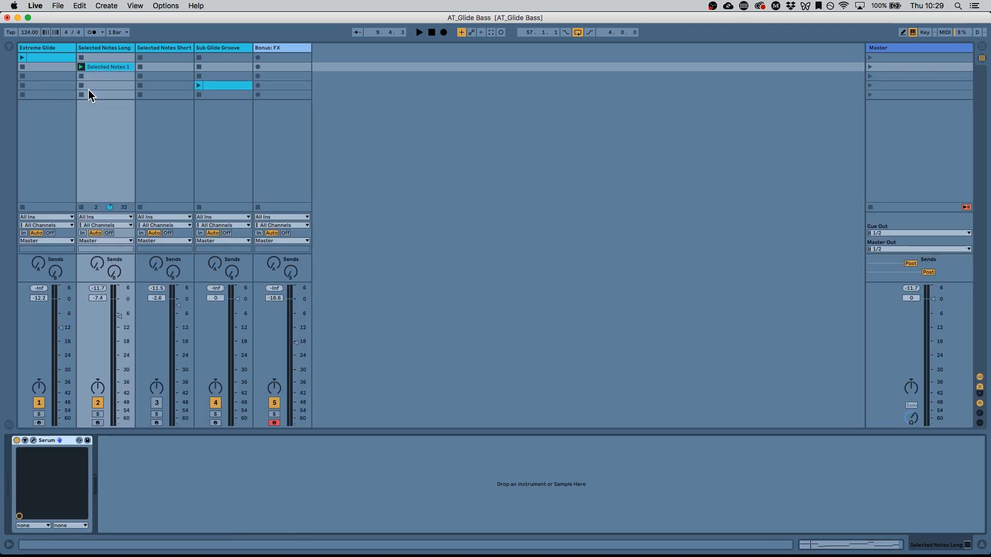
click(169, 47)
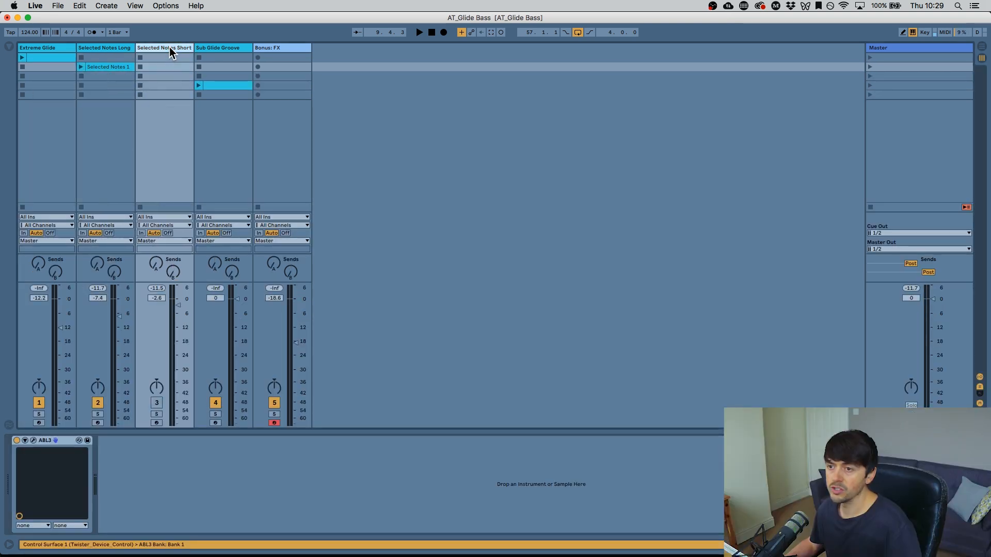
click(900, 76)
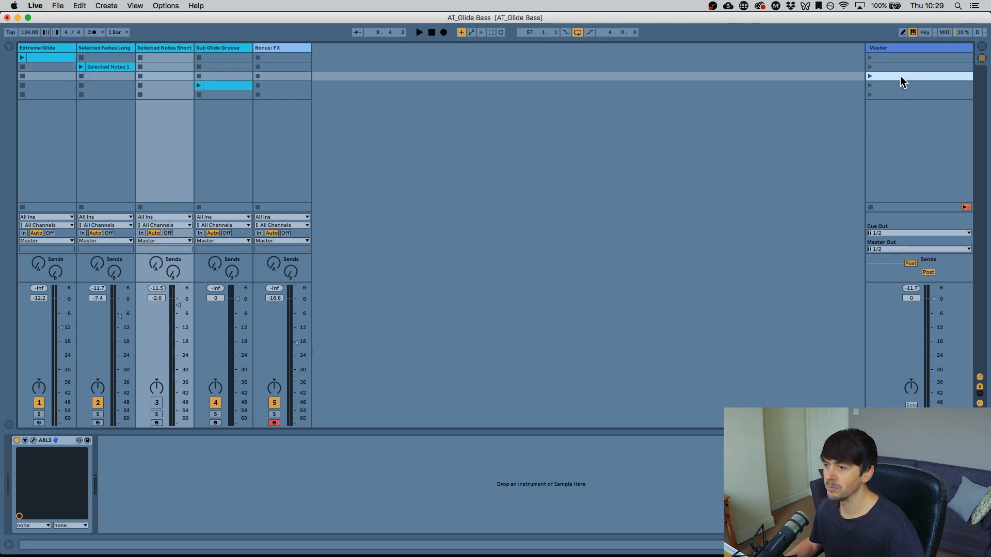
click(870, 76)
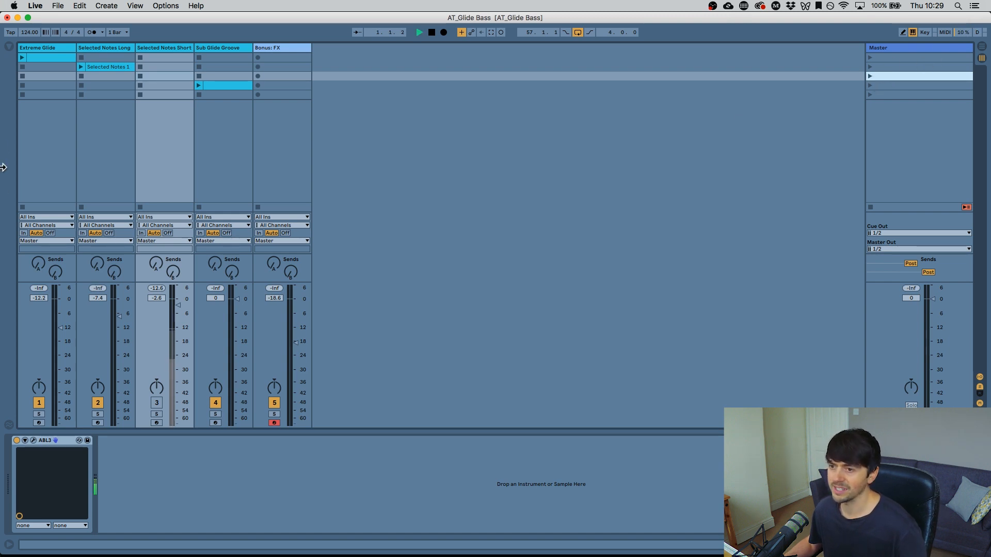
- Open the ABL3 editor on the Selected Notes Short track and restart playback
click(33, 441)
key(space)
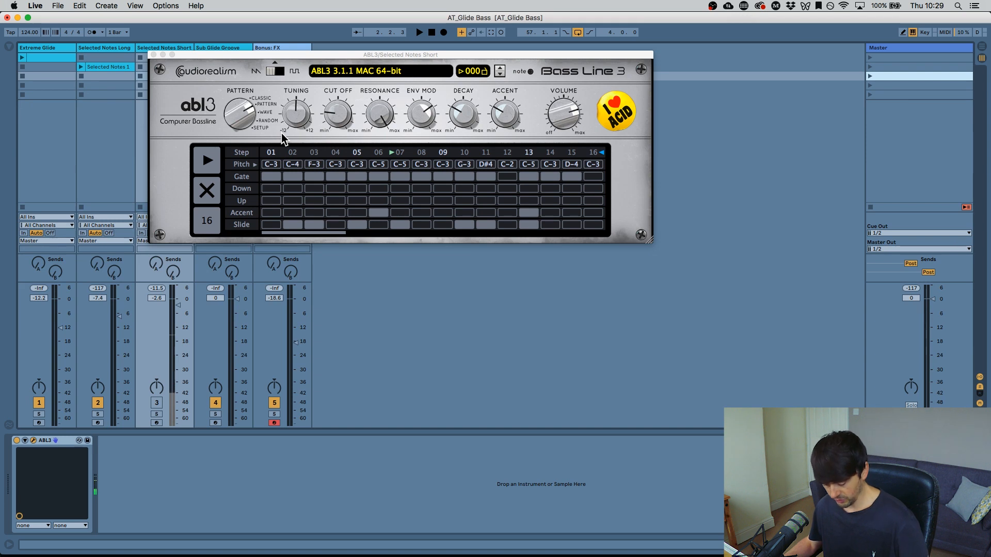
key(space)
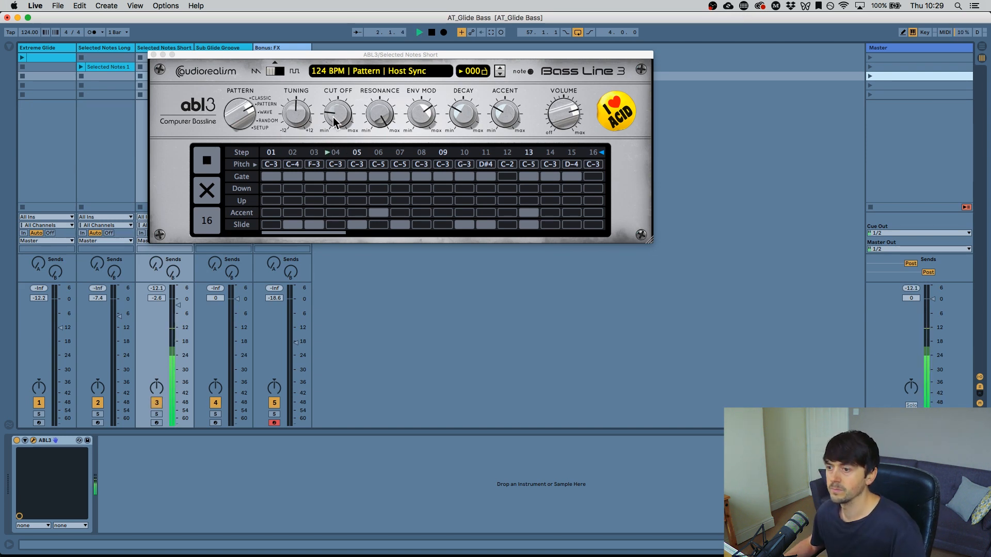
- Switch ABL3's waveform to Saw and adjust its envelope modulation and cutoff to about 58%
drag(336, 114, 326, 62)
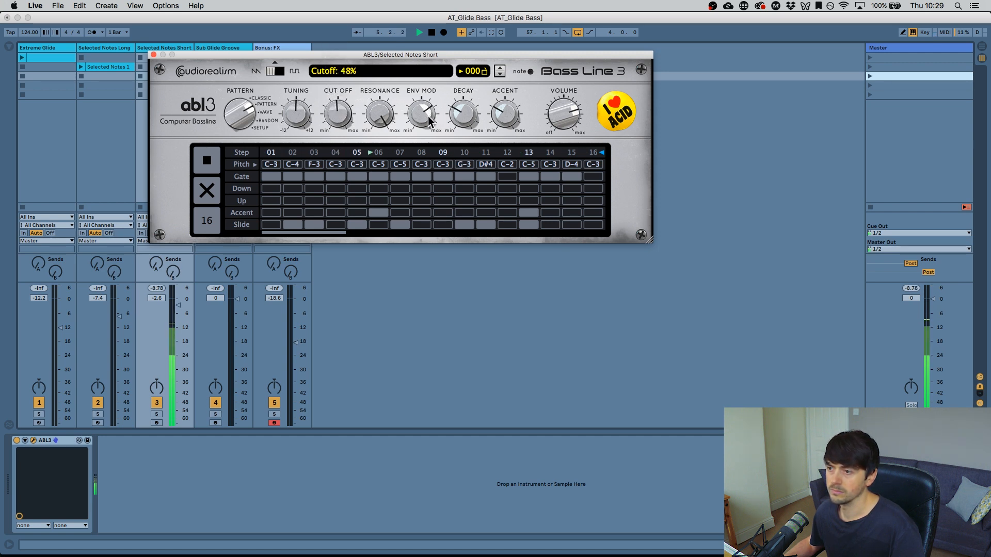
drag(429, 120, 420, 95)
mouse_move(346, 106)
mouse_down()
mouse_move(339, 123)
mouse_move(339, 105)
mouse_up()
click(281, 70)
click(271, 72)
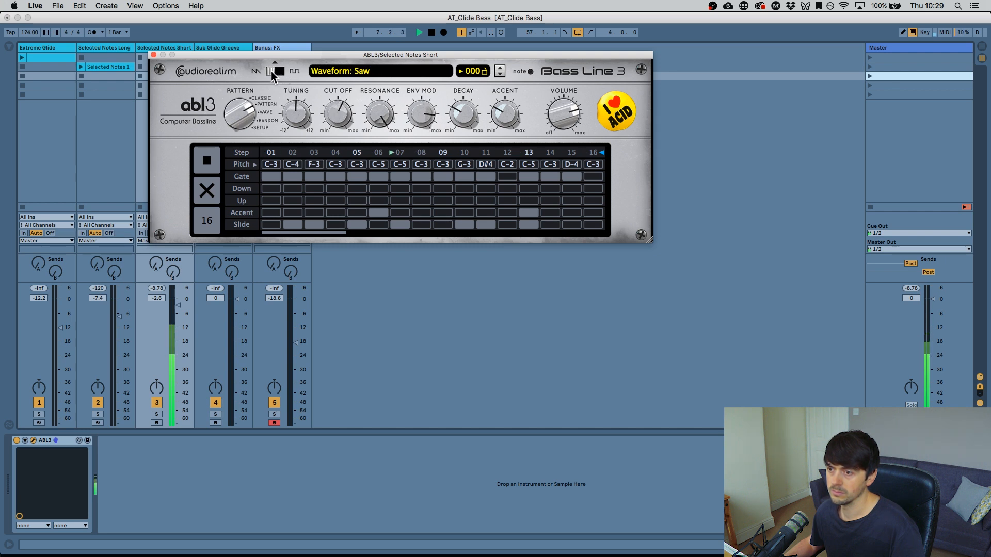
drag(338, 122, 338, 120)
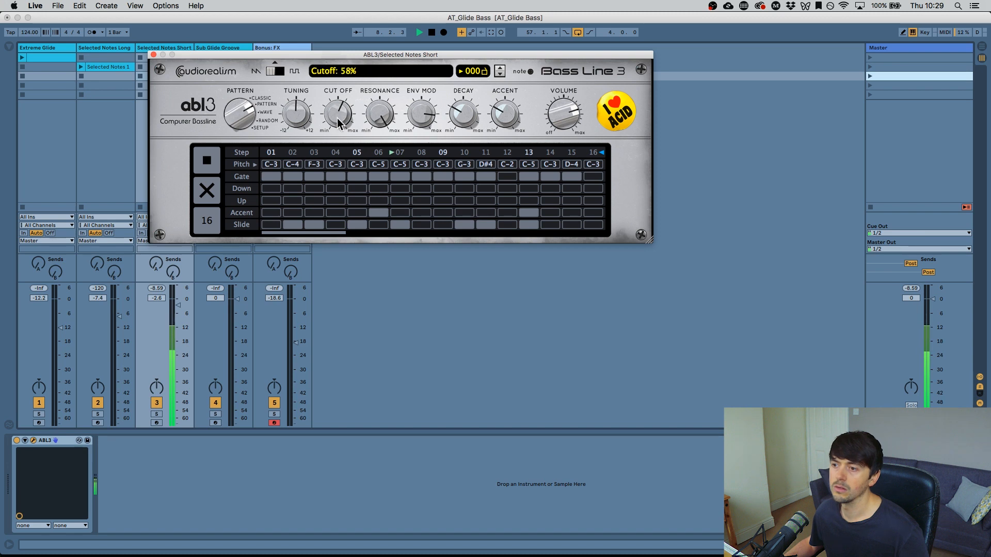
- Stop playback, view ABL3's pattern edit mode, return to the step sequencer, and play it once more
key(space)
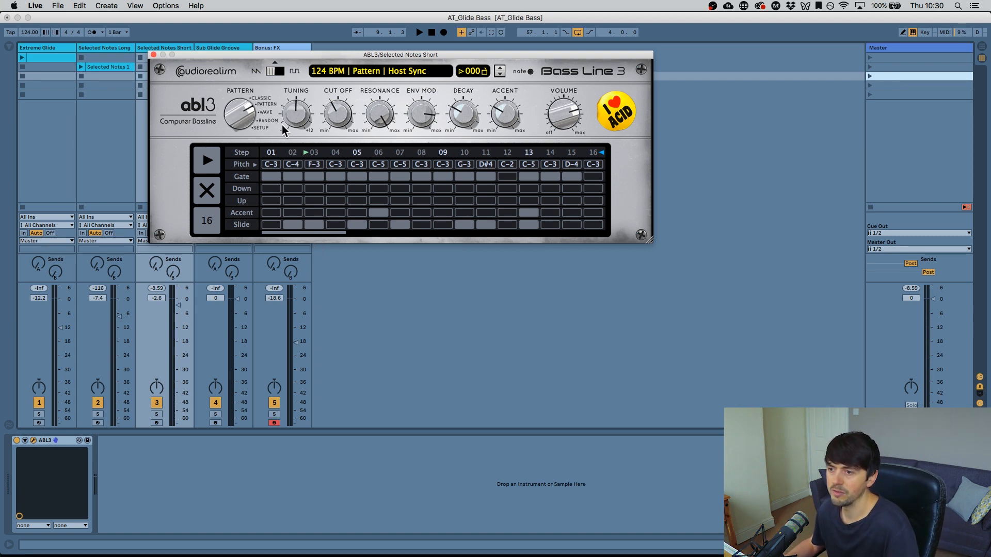
click(251, 97)
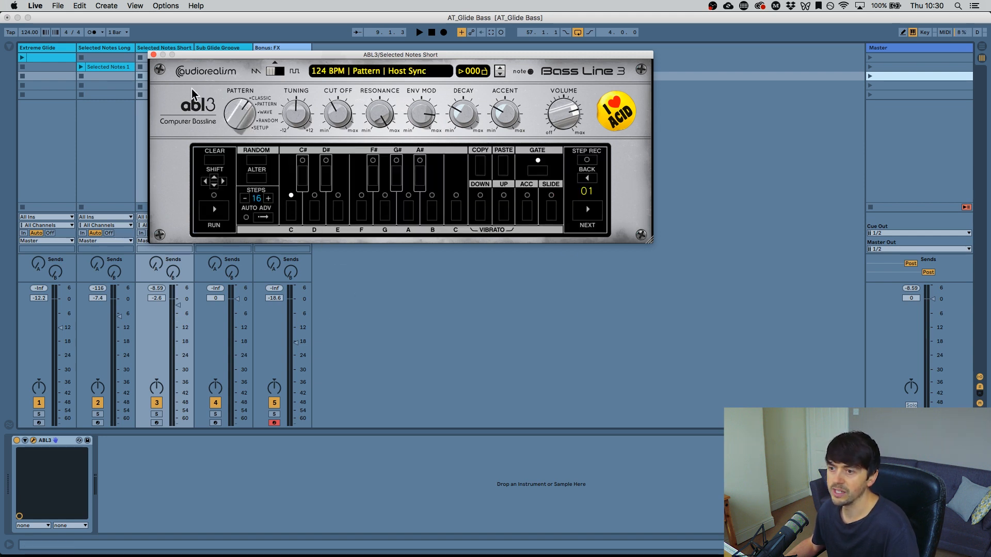
drag(239, 124, 234, 95)
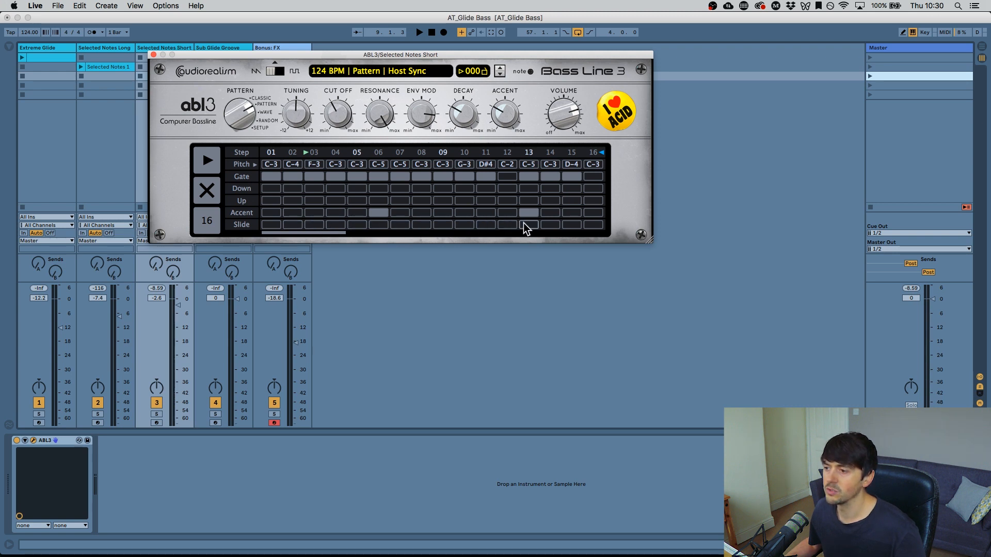
key(space)
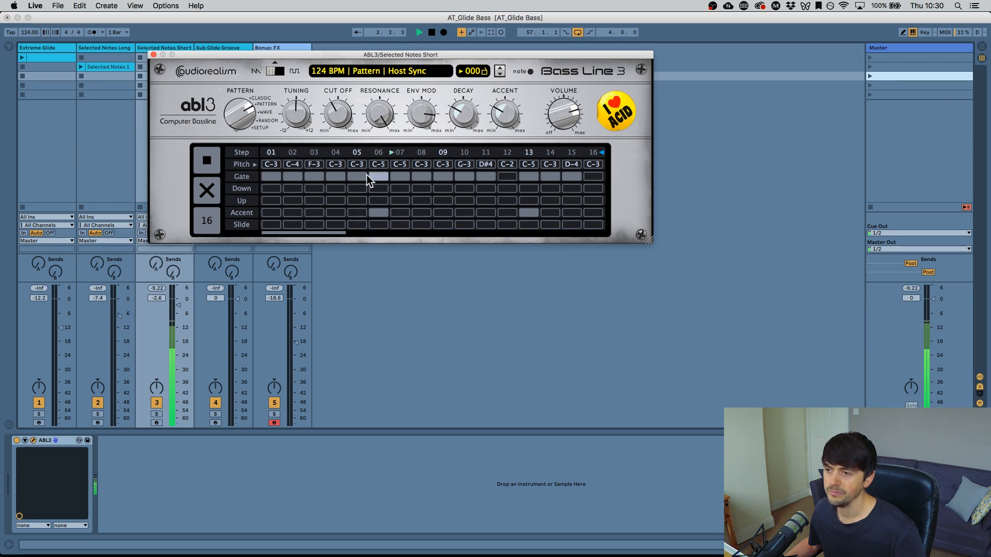
key(space)
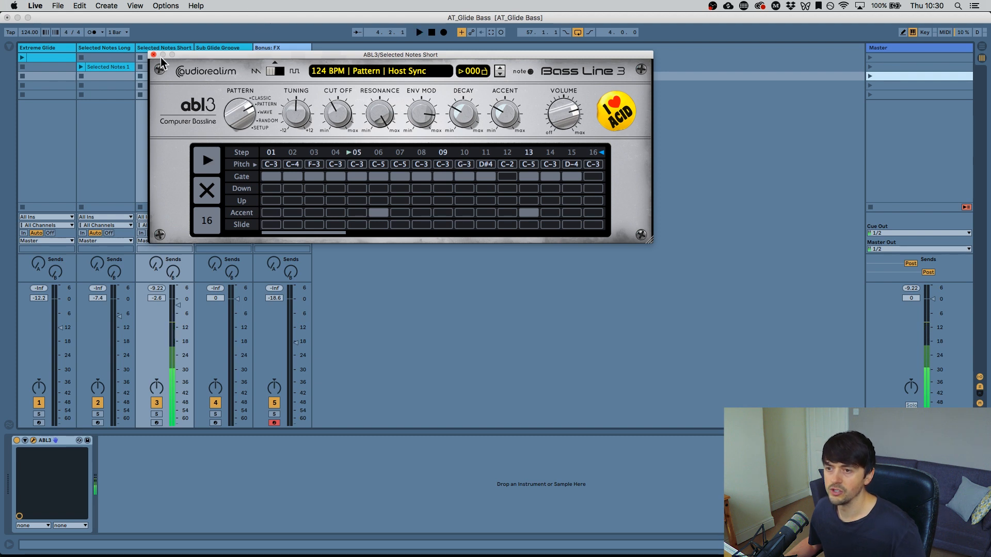
- Close the ABL3 editor and deactivate the Selected Notes Short track
click(154, 56)
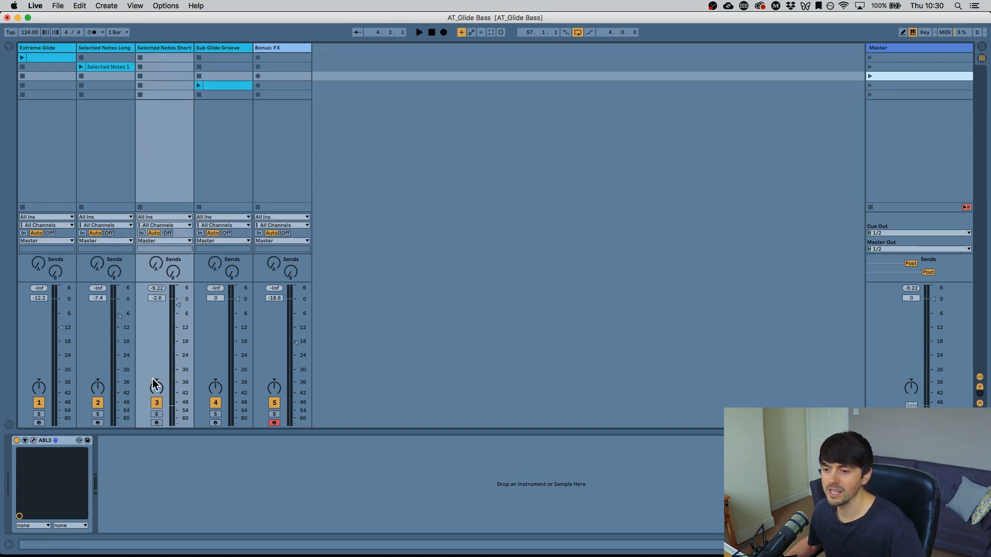
click(157, 402)
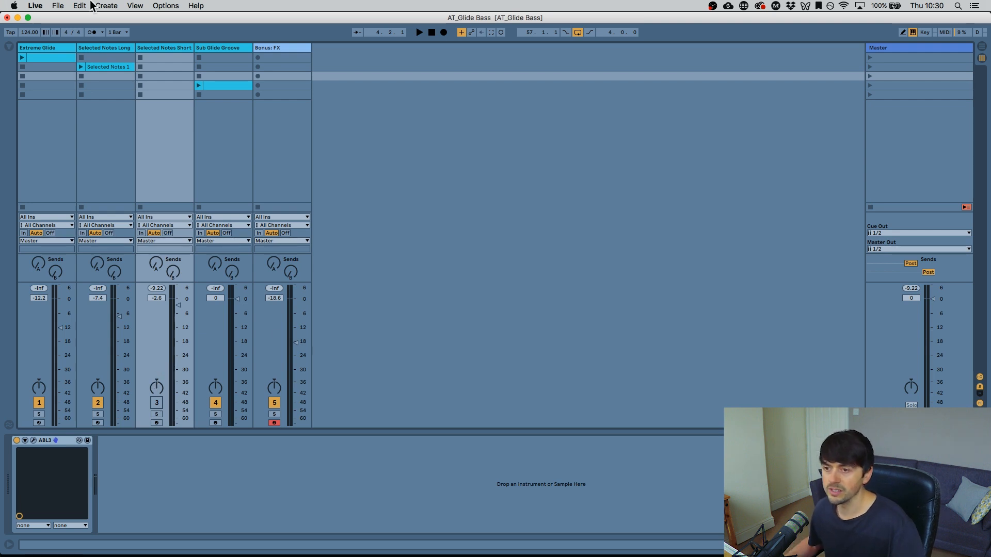
click(150, 44)
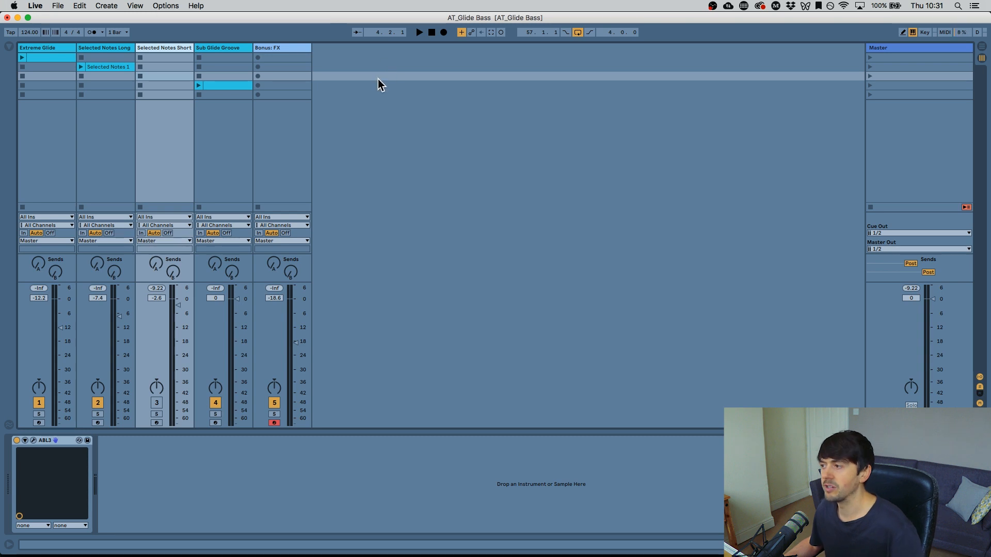
- Select the Sub Glide Groove track, open its Mini V3 editor and reposition the window
click(209, 49)
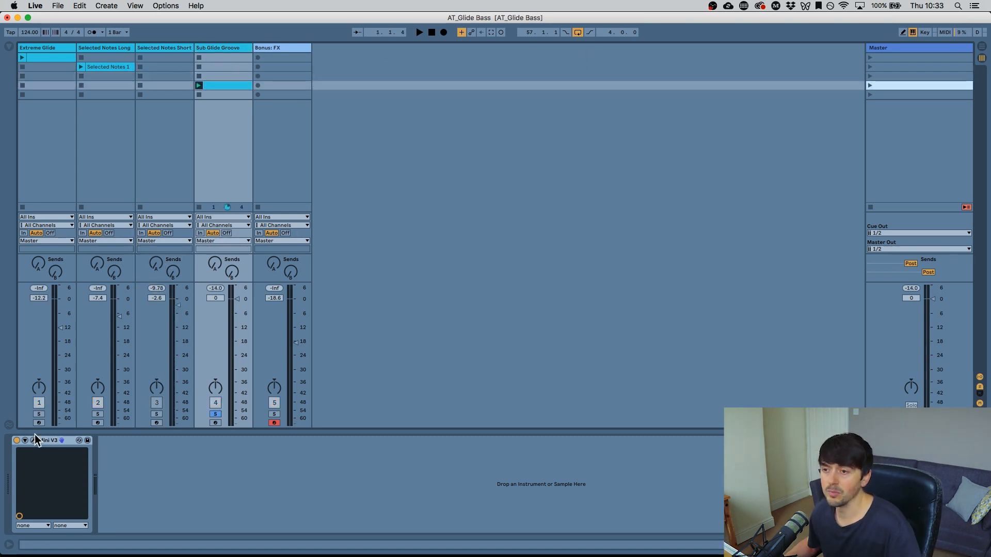
click(33, 440)
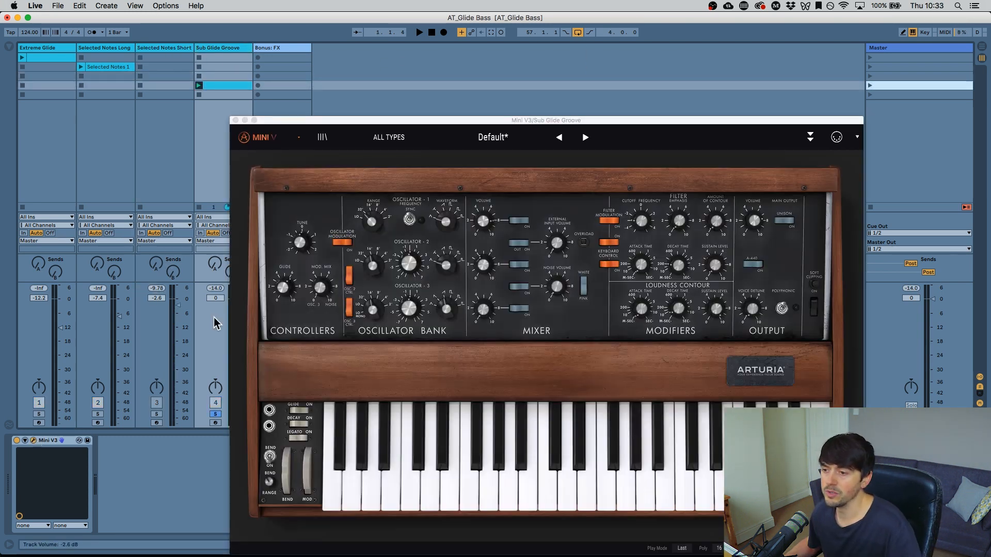
drag(363, 120, 205, 16)
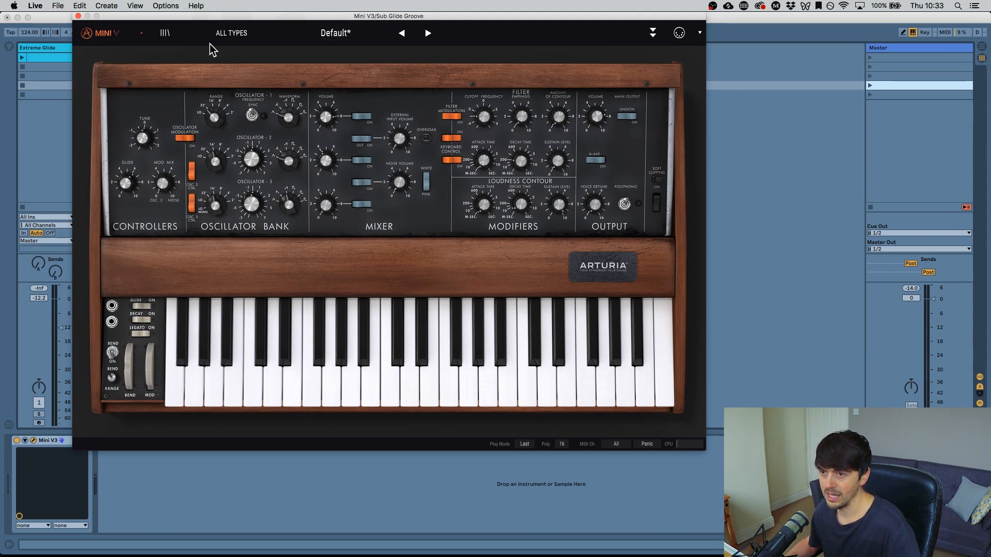
drag(142, 17, 246, 20)
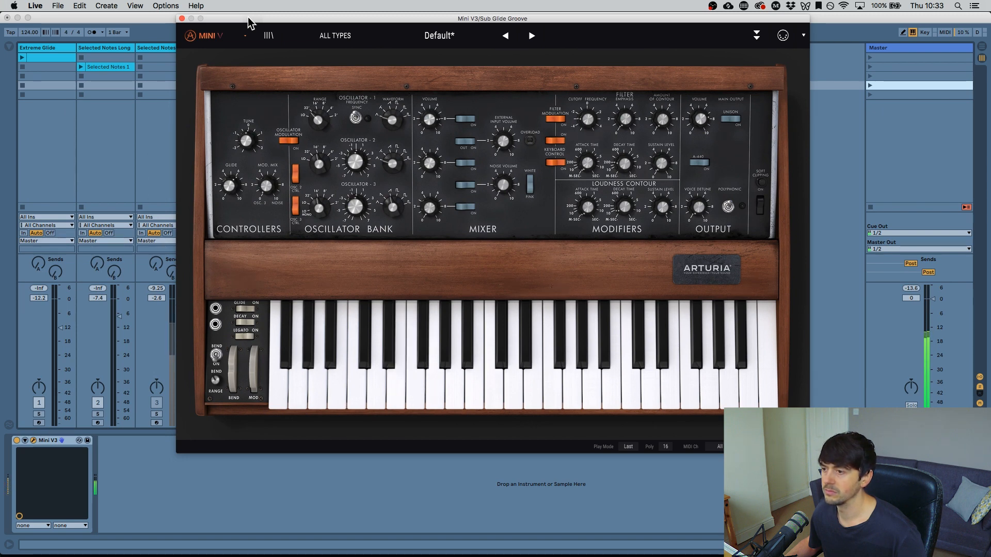
- Close the Mini V editor and inspect the overlapping notes in the Sub Glide Groove clip
click(182, 19)
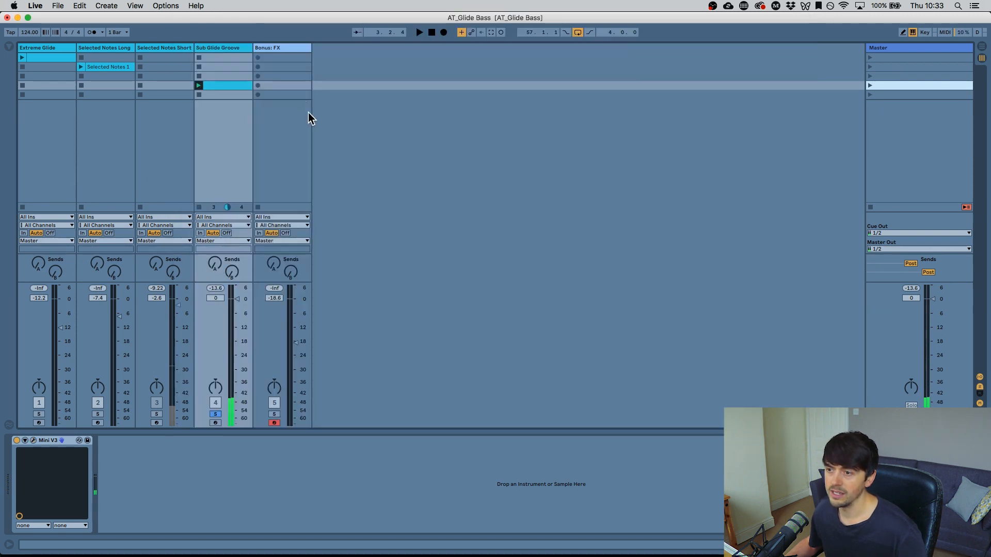
click(239, 88)
double_click(239, 89)
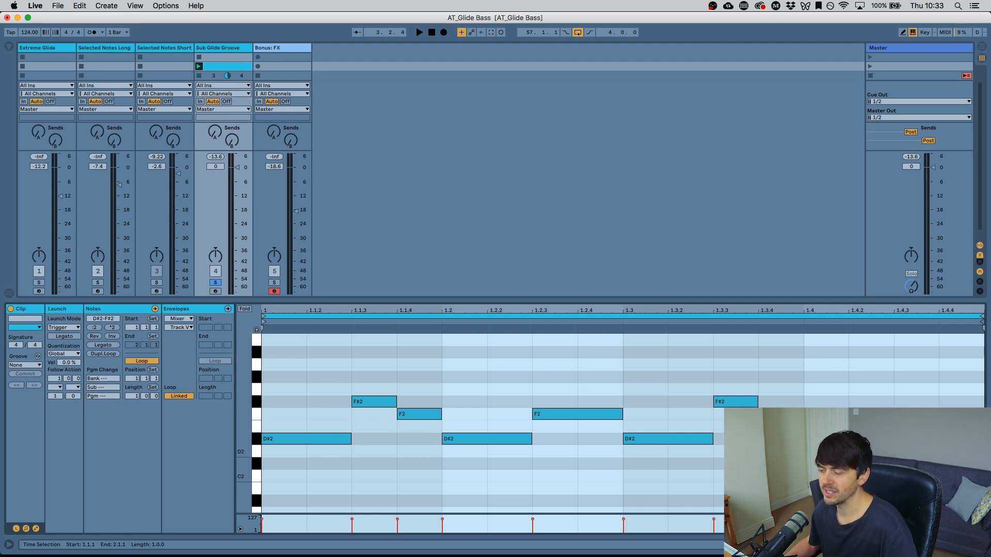
key(shift+Tab)
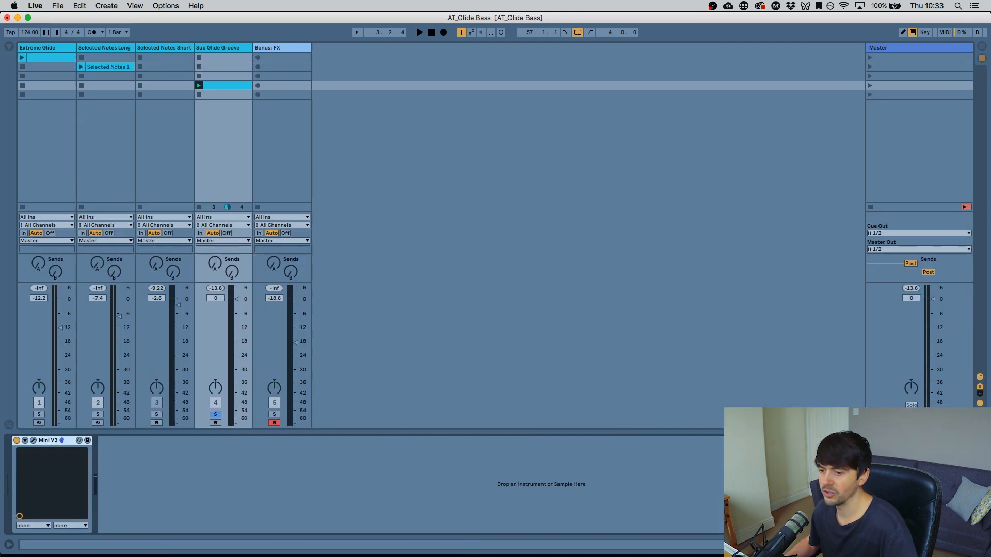
- Reopen the Mini V editor and raise its Glide knob slightly
click(33, 440)
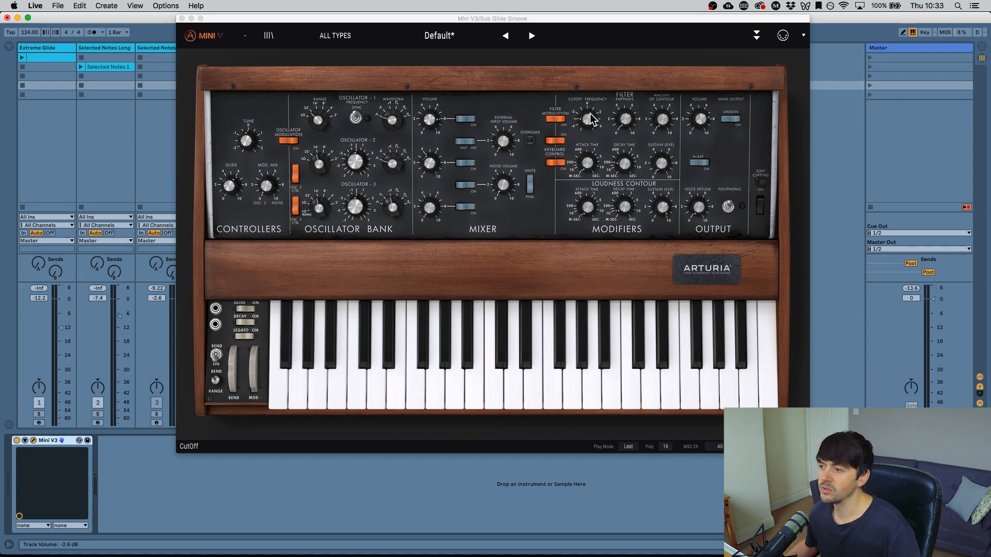
drag(588, 116, 589, 116)
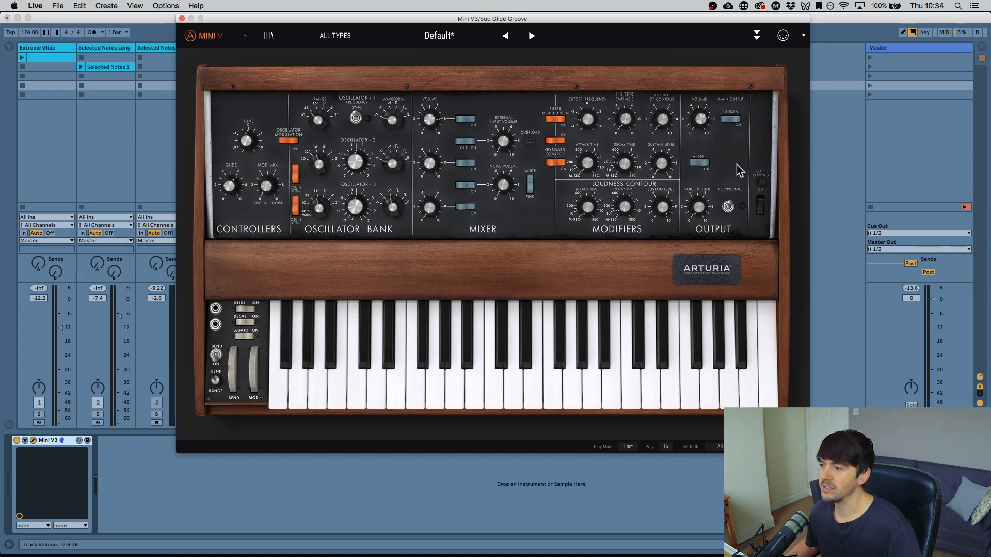
mouse_move(699, 125)
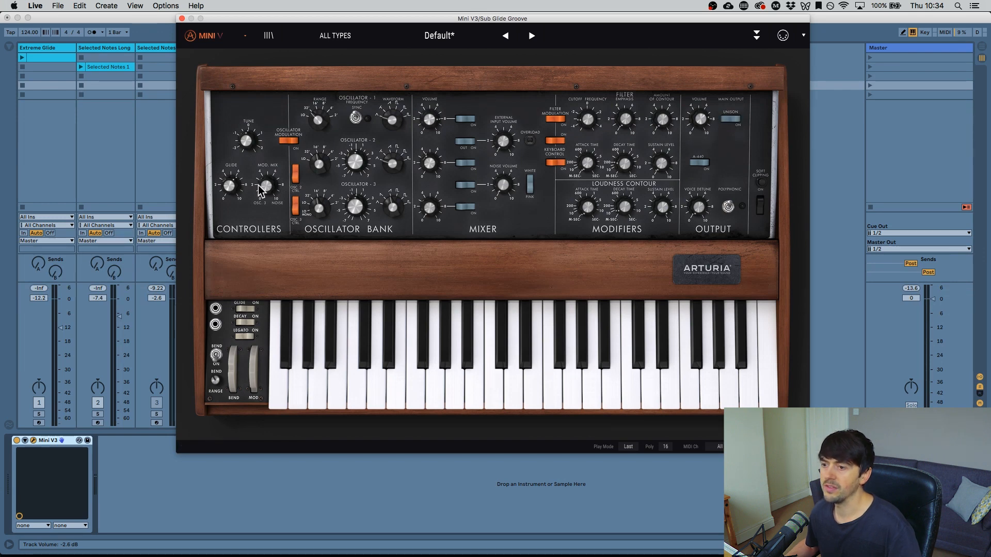
mouse_move(234, 193)
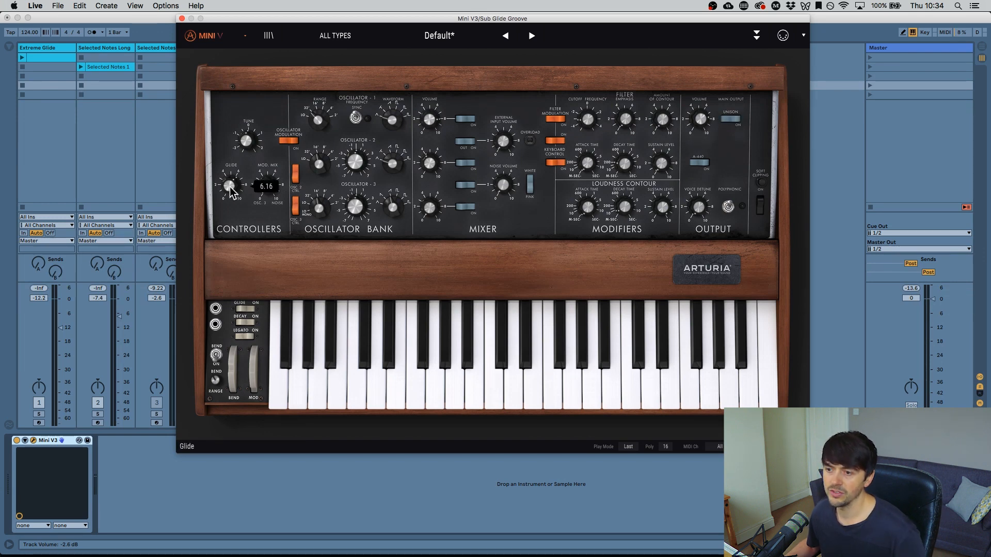
mouse_move(235, 194)
mouse_down()
mouse_move(235, 220)
mouse_move(236, 190)
mouse_up()
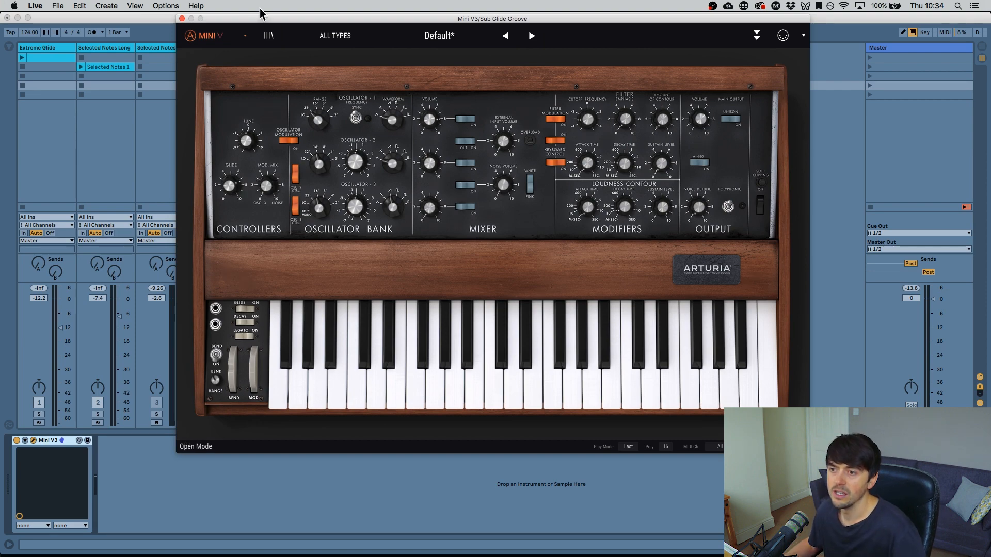
- Close the editor, open the Sub Glide Groove clip, select all its notes and quantize them
click(182, 18)
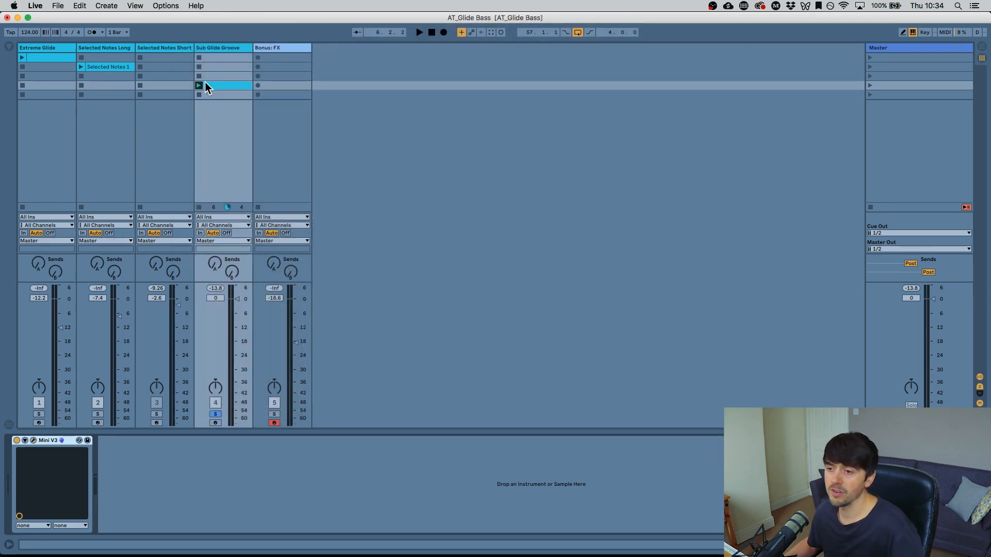
double_click(218, 83)
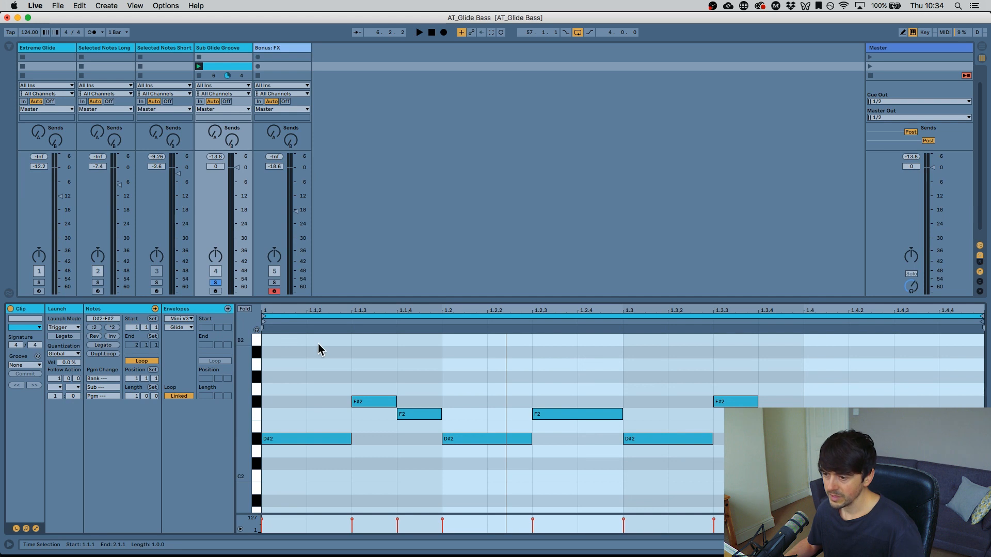
key(super+a)
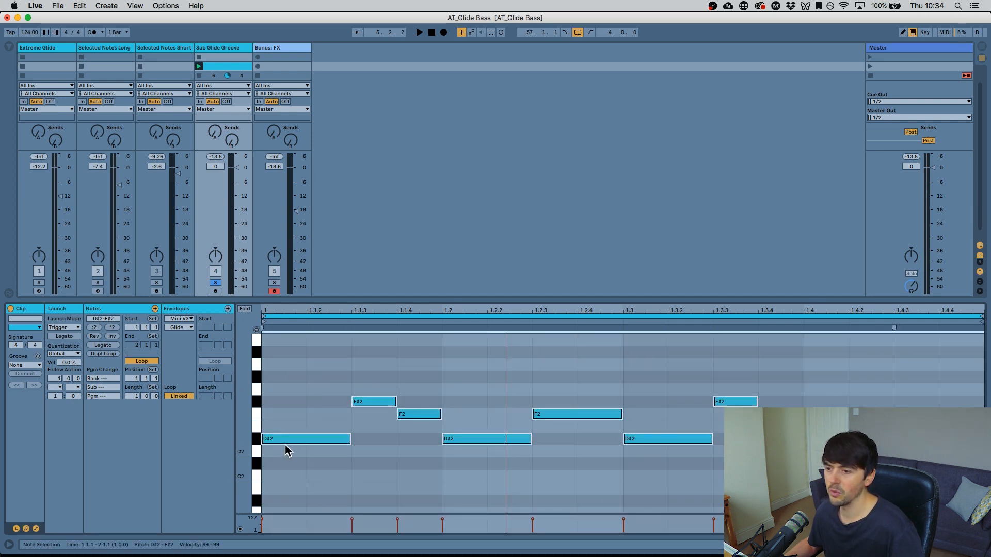
mouse_move(312, 441)
mouse_down()
mouse_move(302, 441)
mouse_move(345, 441)
mouse_move(304, 440)
mouse_up()
key(super+u)
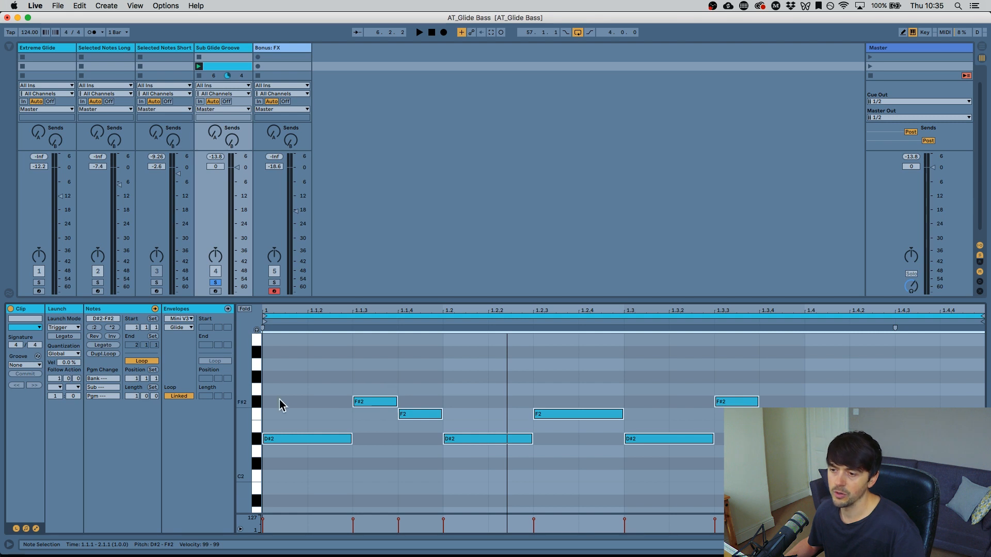
- Try a -13 ms track delay on the Sub Glide Groove track and reset it to zero
click(980, 281)
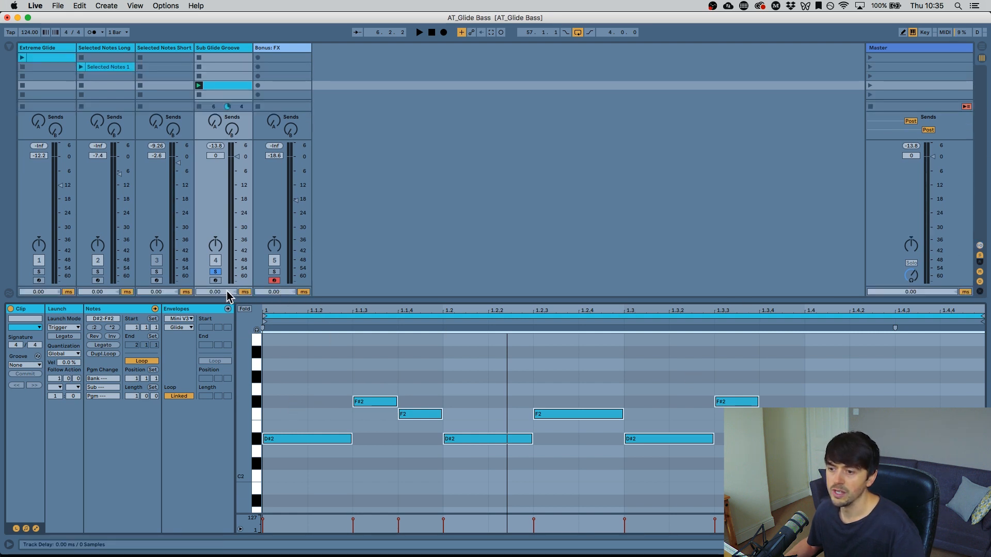
drag(227, 293, 221, 293)
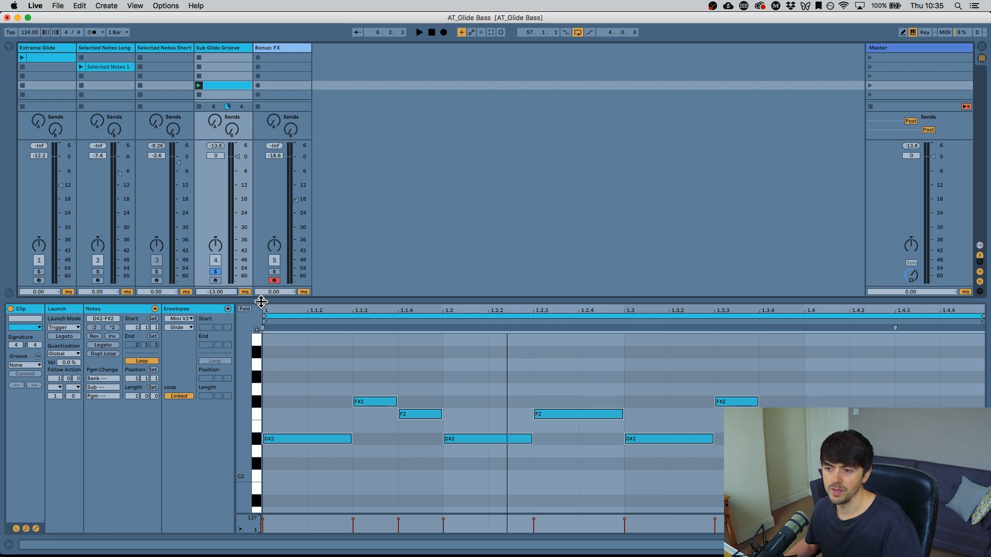
click(233, 293)
key(Delete)
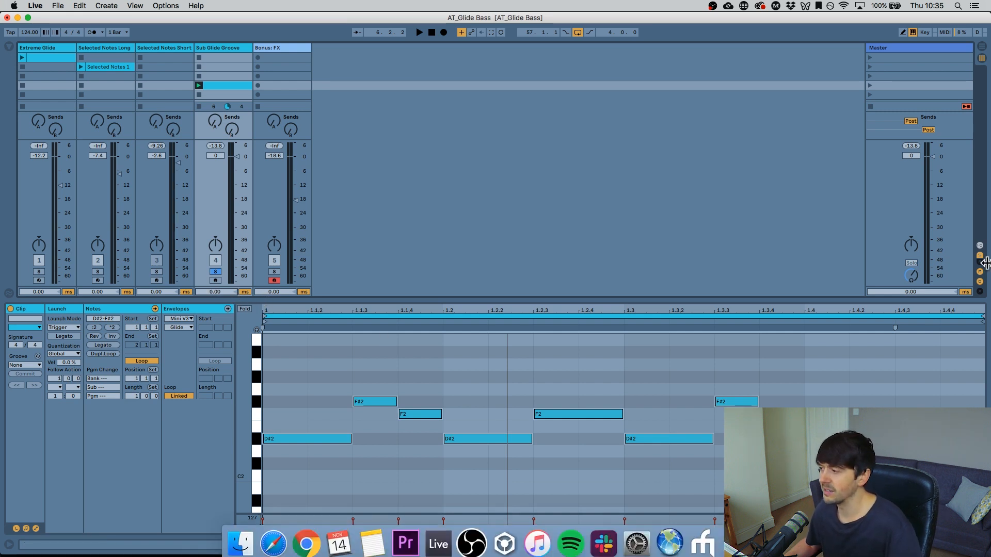
click(980, 282)
- Show the Sub Glide Groove device chain, open the Mini V editor briefly and close it
click(941, 545)
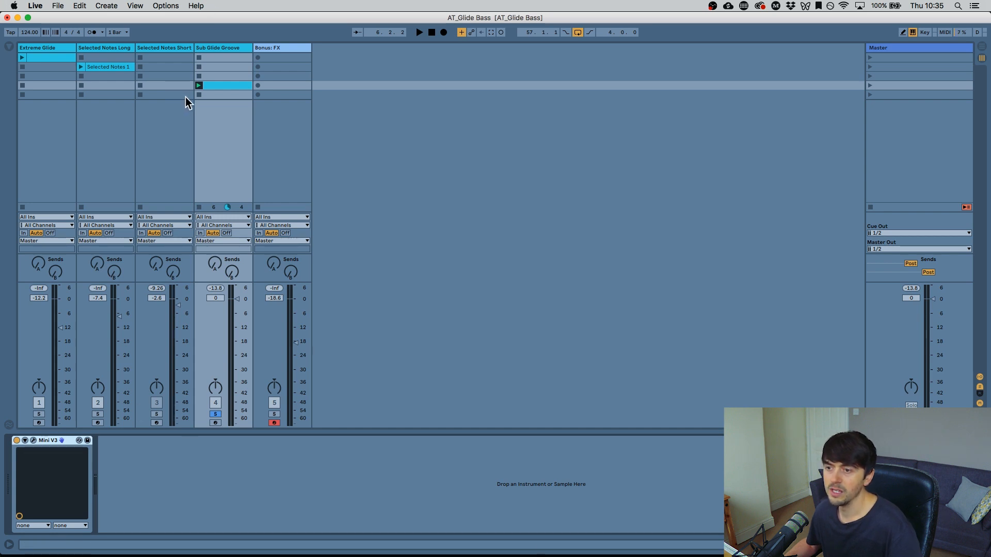
click(227, 46)
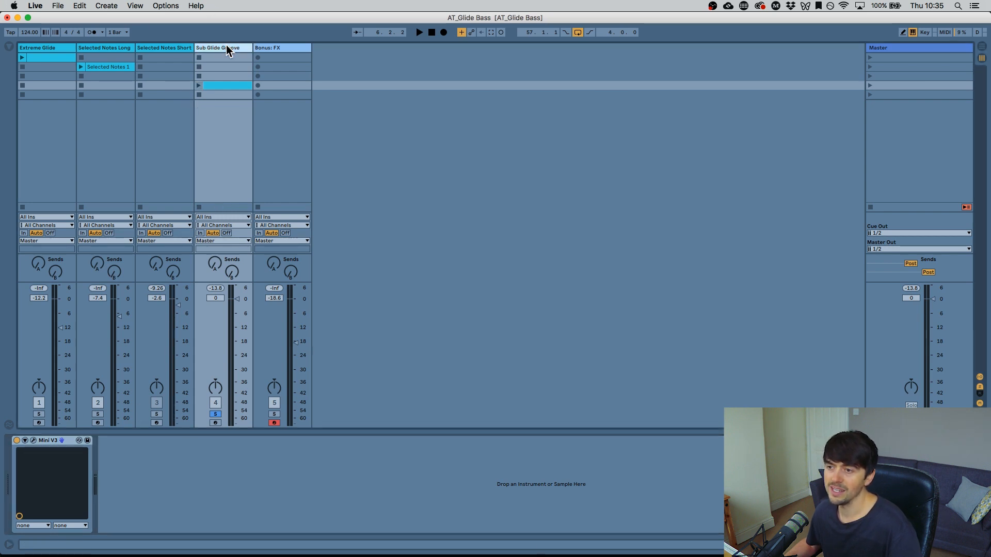
click(33, 441)
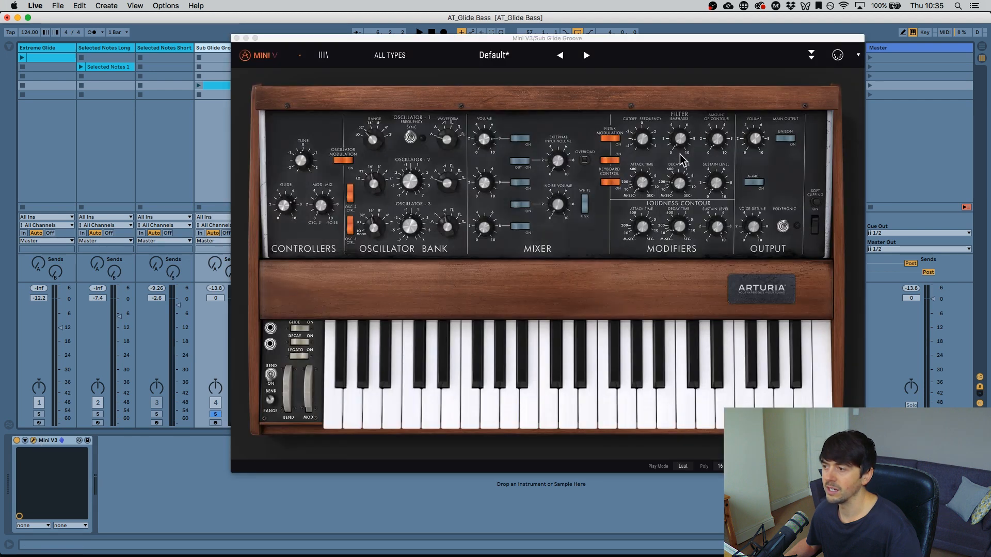
click(236, 38)
- Select the Bonus: FX track, open its Jup-8 V editor and reposition the window
click(291, 134)
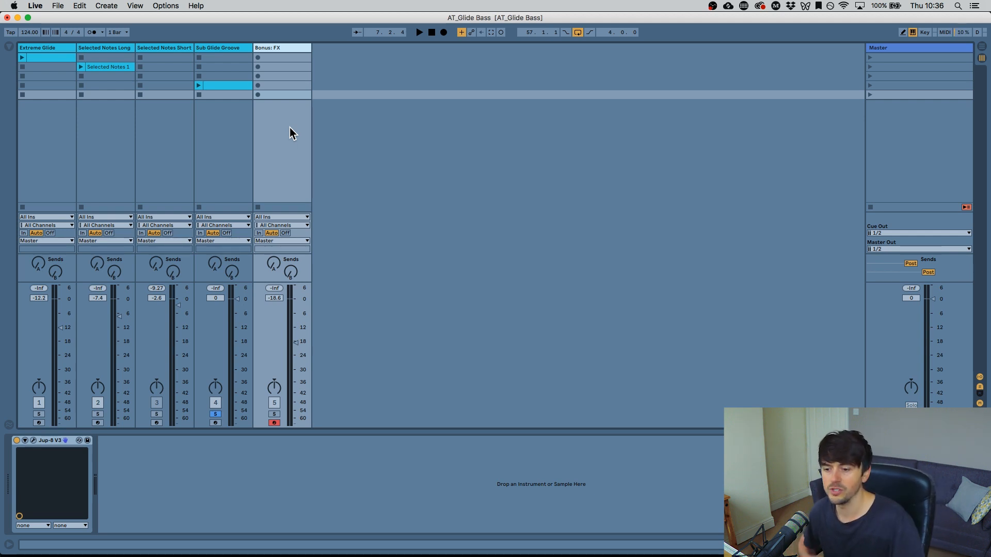
click(34, 440)
drag(479, 14, 412, 14)
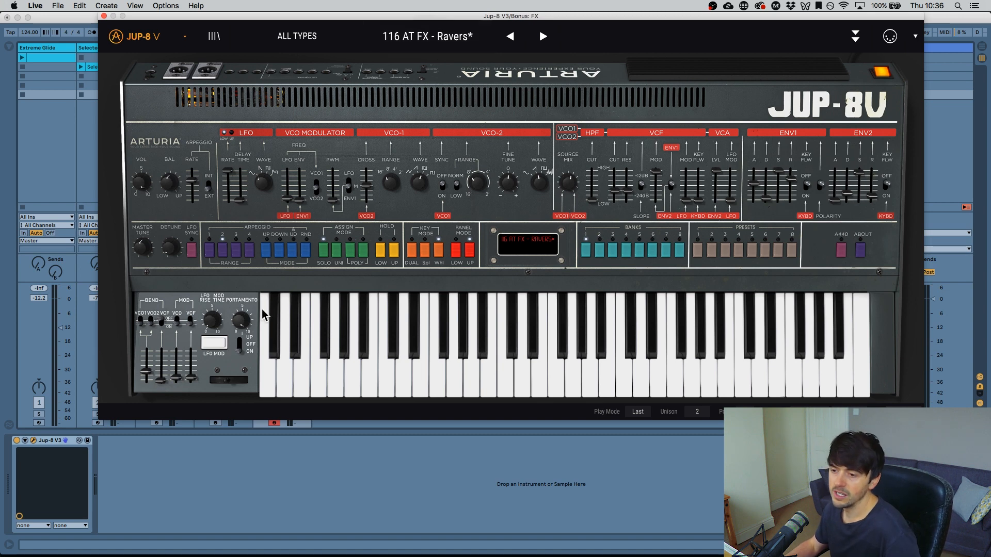
- Lower the computer keyboard octave, audition a note and move the Jup-8 V window higher
mouse_move(237, 320)
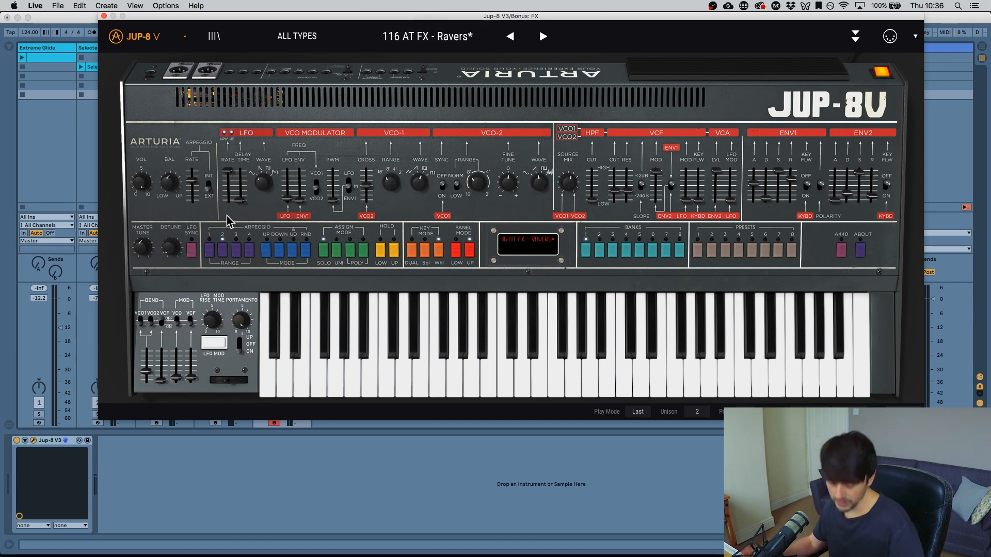
key(z)
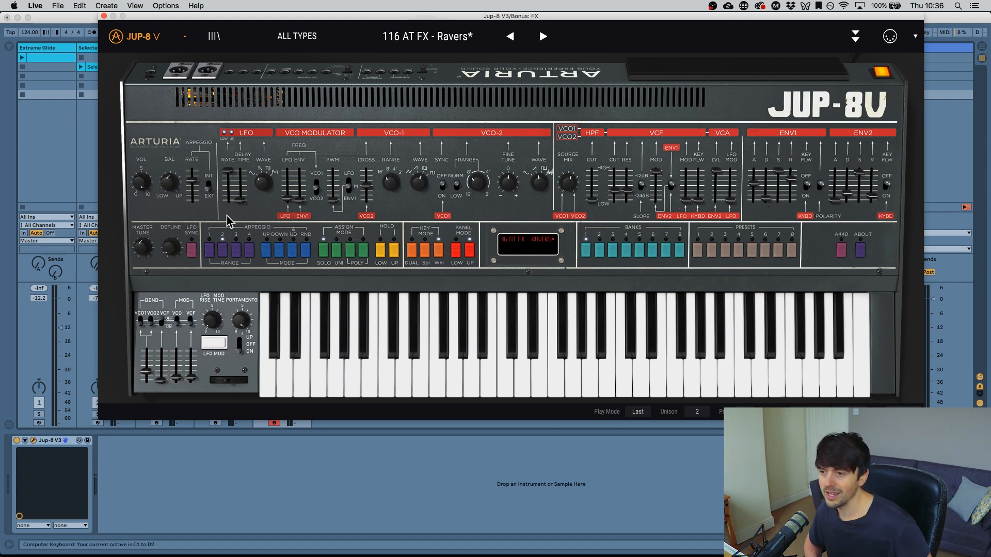
key(a)
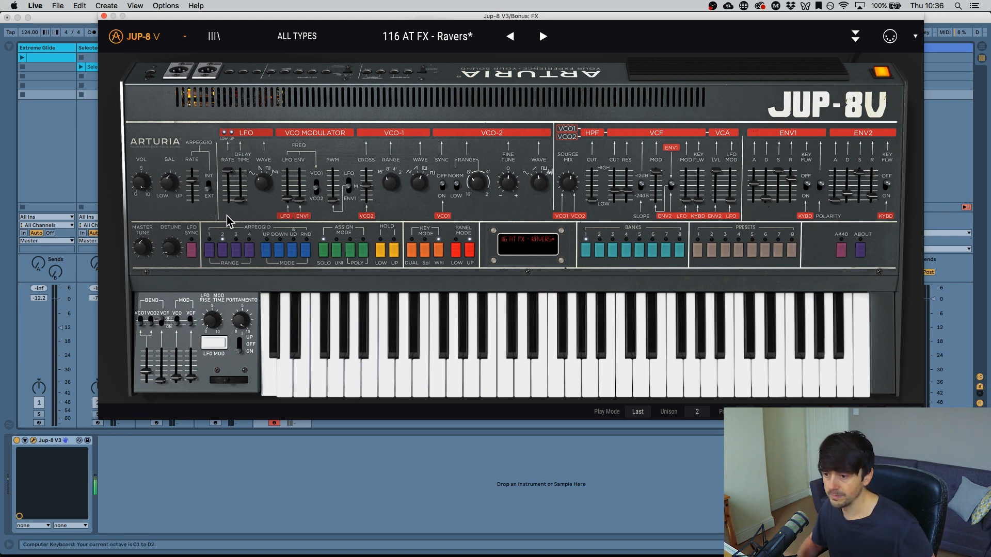
mouse_move(168, 16)
mouse_down()
mouse_move(631, 111)
mouse_move(477, 39)
mouse_move(165, 5)
mouse_up()
- Audition the 116 AT FX - Ravers preset on the computer keyboard, shifting octaves between notes
key(a)
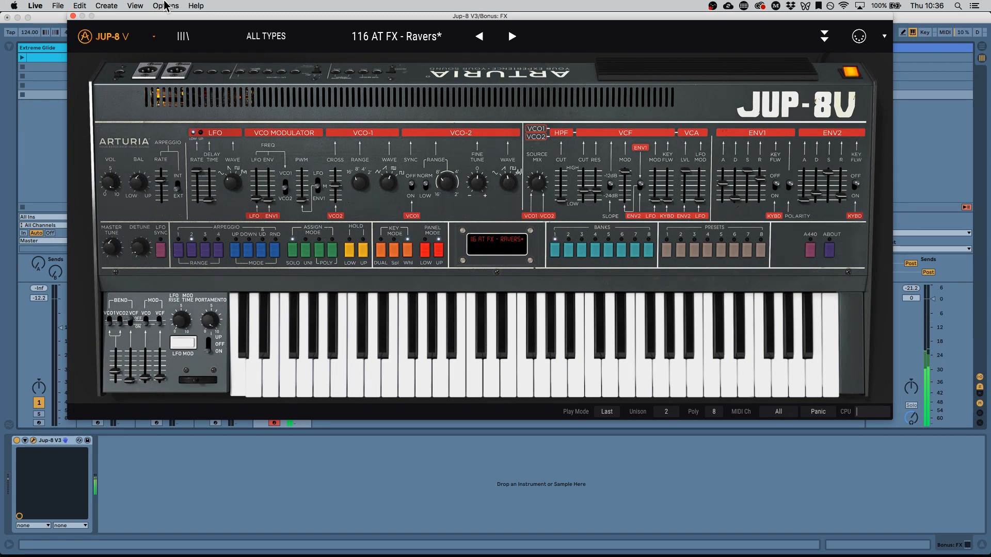
key(z)
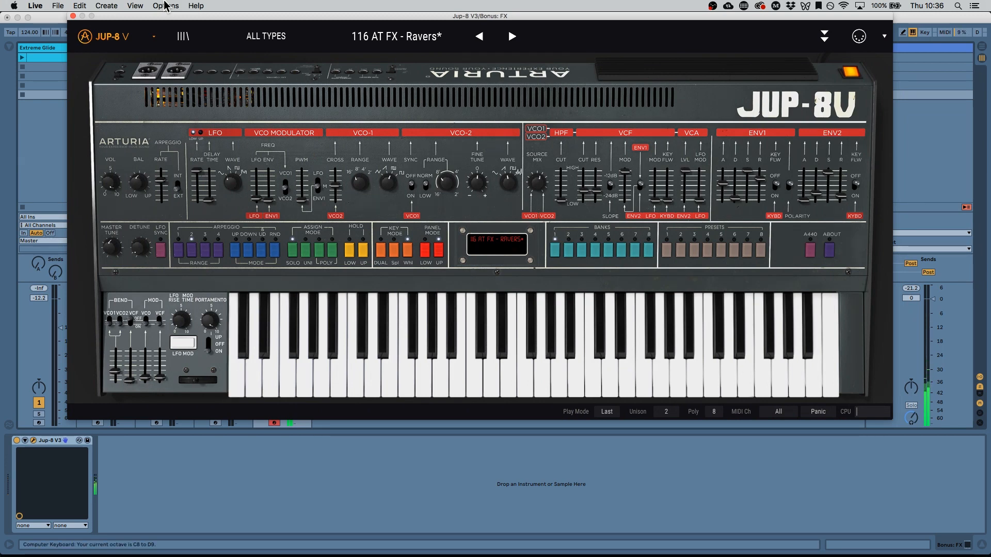
key(a)
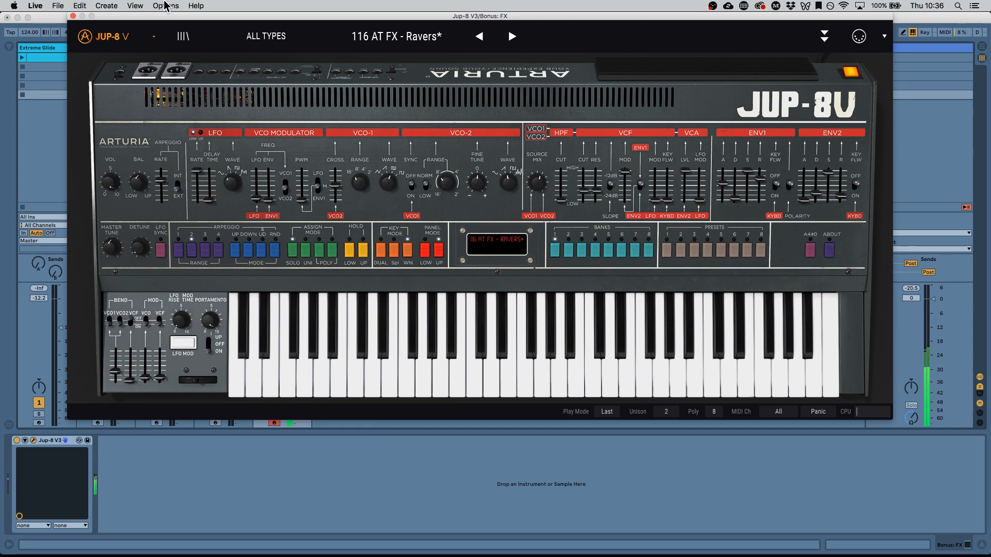
key(z)
key(a)
key(a)
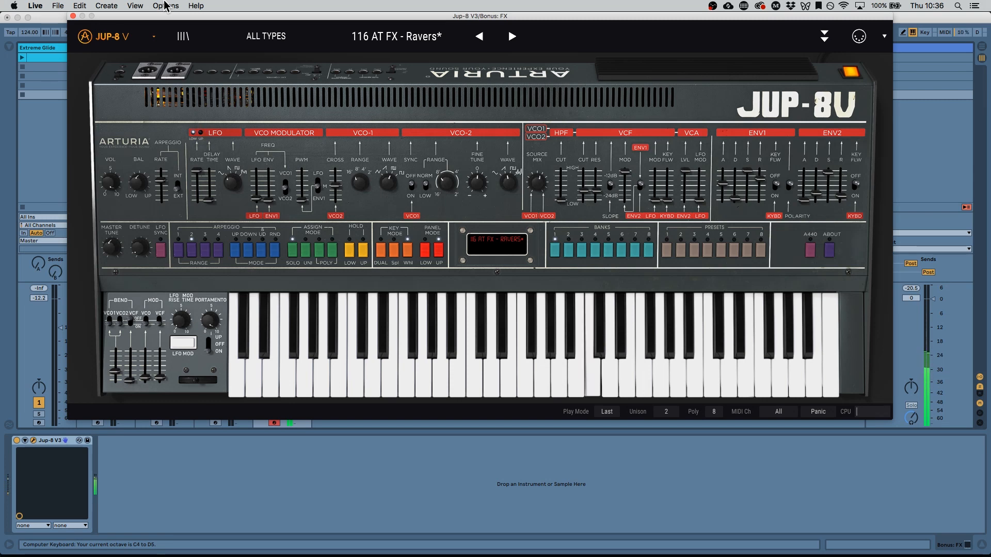
key(z)
key(a)
key(z)
key(a)
key(z)
key(a)
key(z)
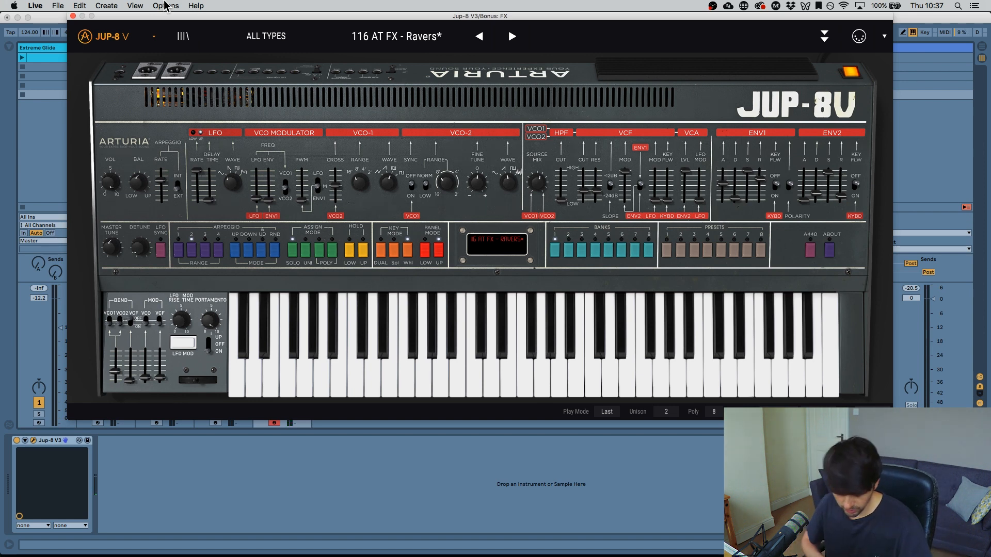
key(z)
key(h)
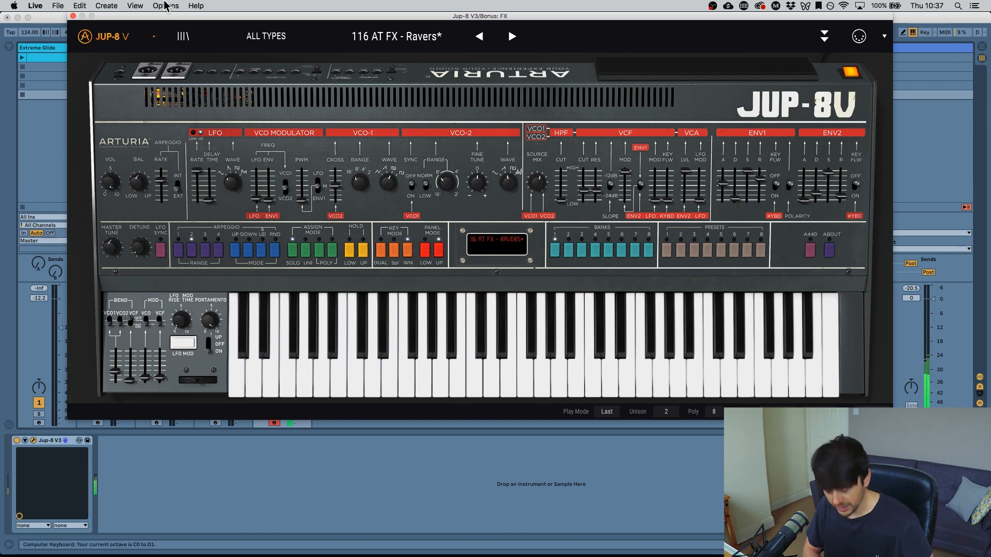
key(h)
key(h)
key(h)
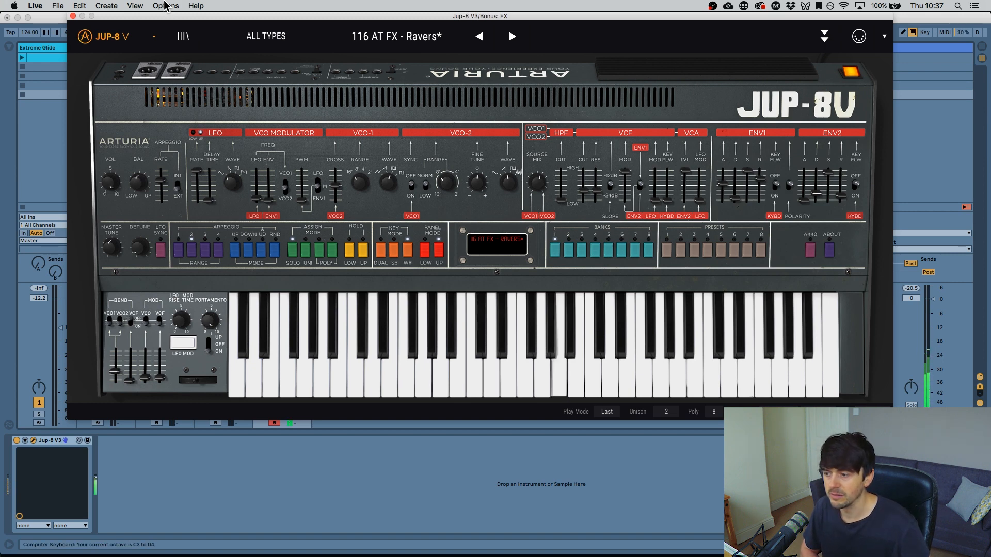
key(h)
key(h)
key(h)
key(h)
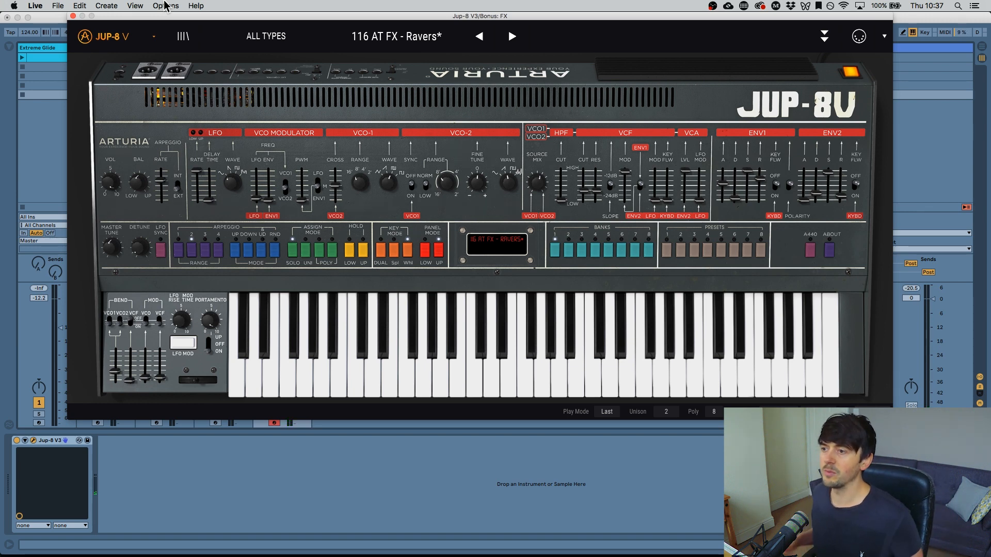
- Load the 115 AT FX - Springs preset, raise its Portamento knob, and close the Jup-8 V editor
click(480, 37)
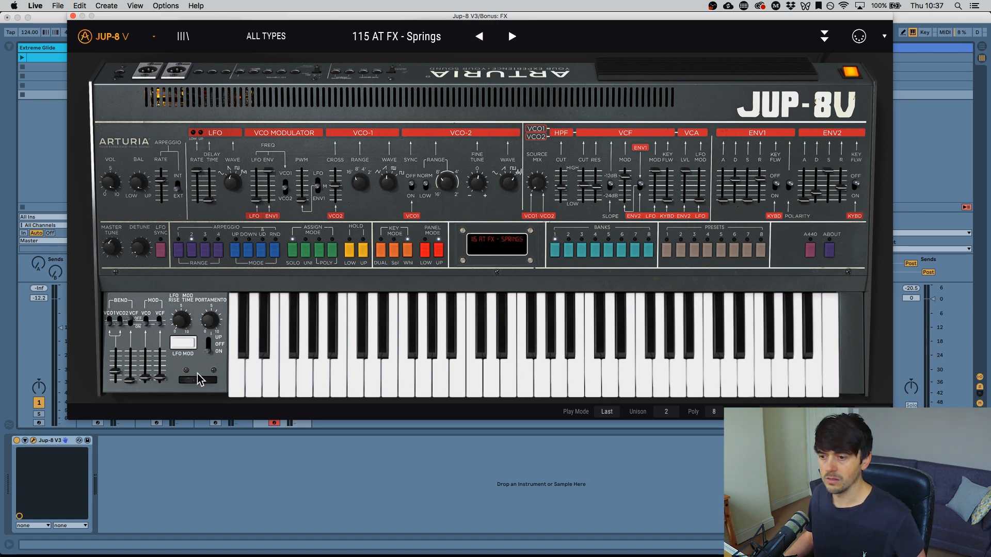
drag(210, 321, 210, 304)
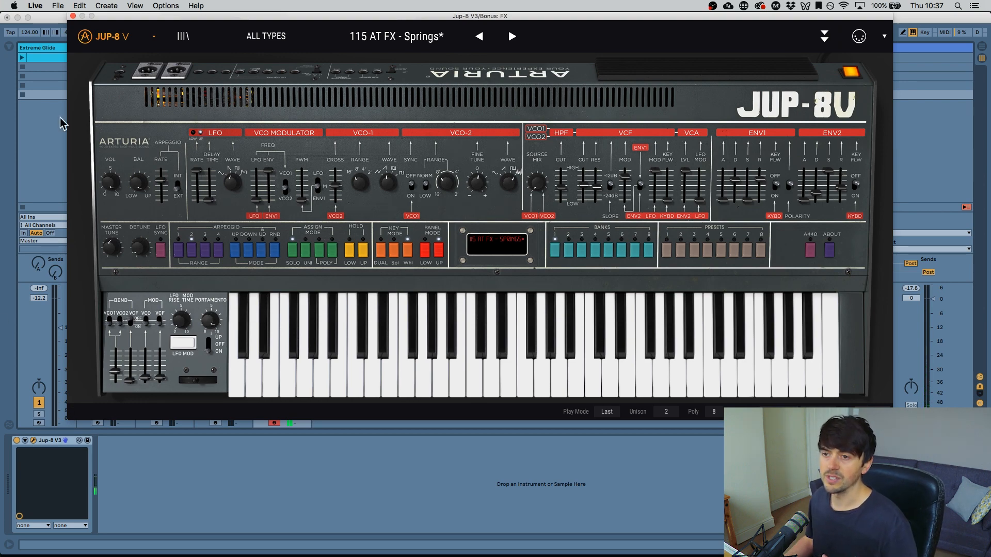
click(73, 16)
click(241, 145)
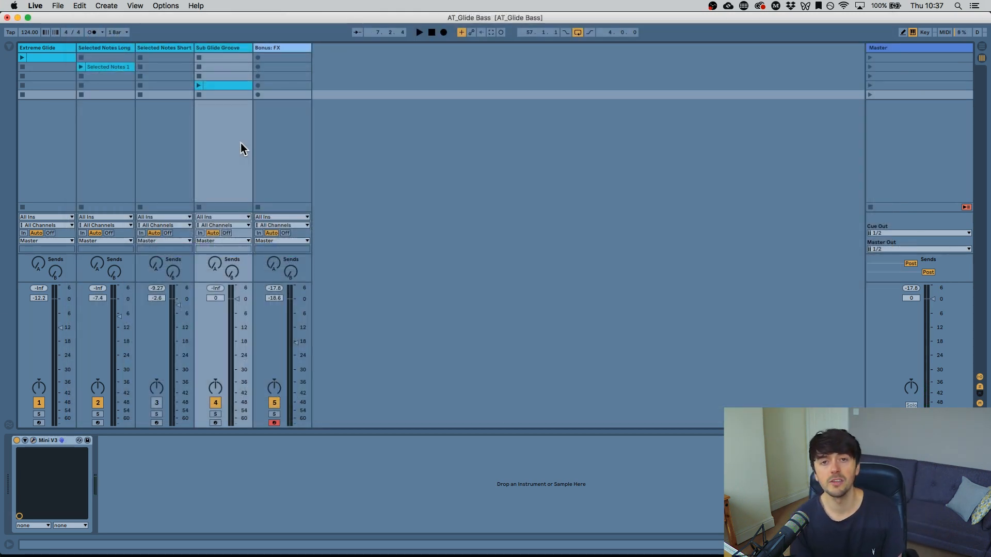